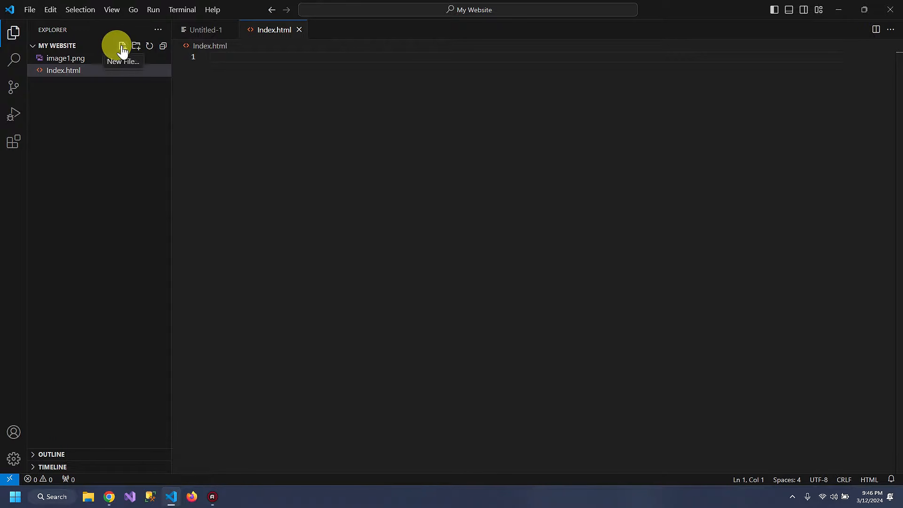
Create two new files named style.css and script.js in the My Website folder.
click(122, 47)
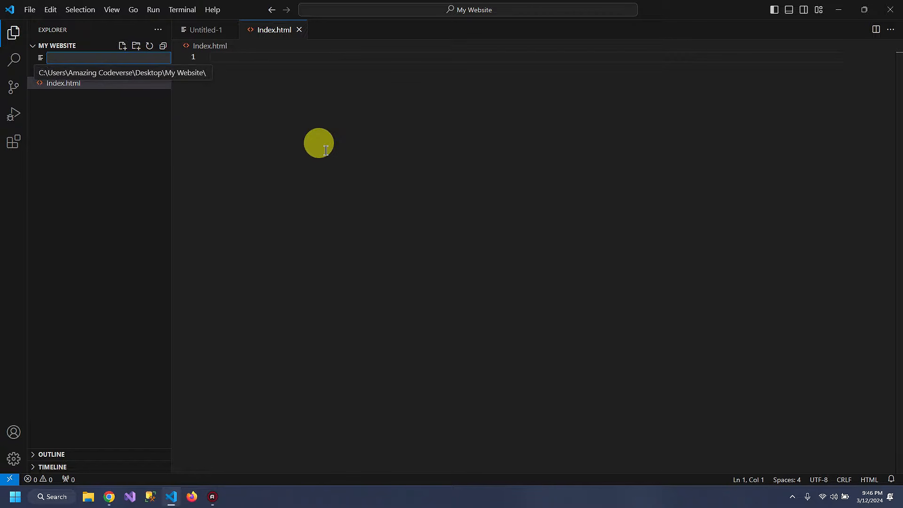
text(styl)
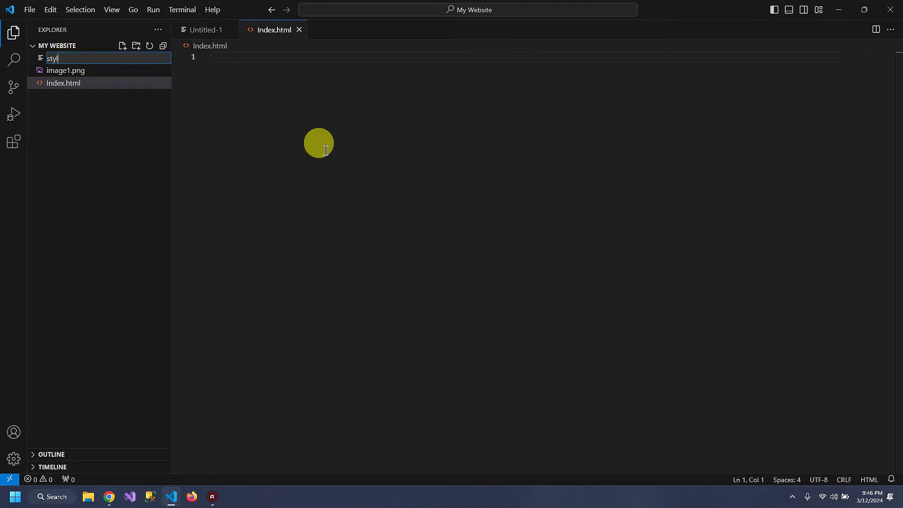
text(e.css)
key(Return)
click(122, 46)
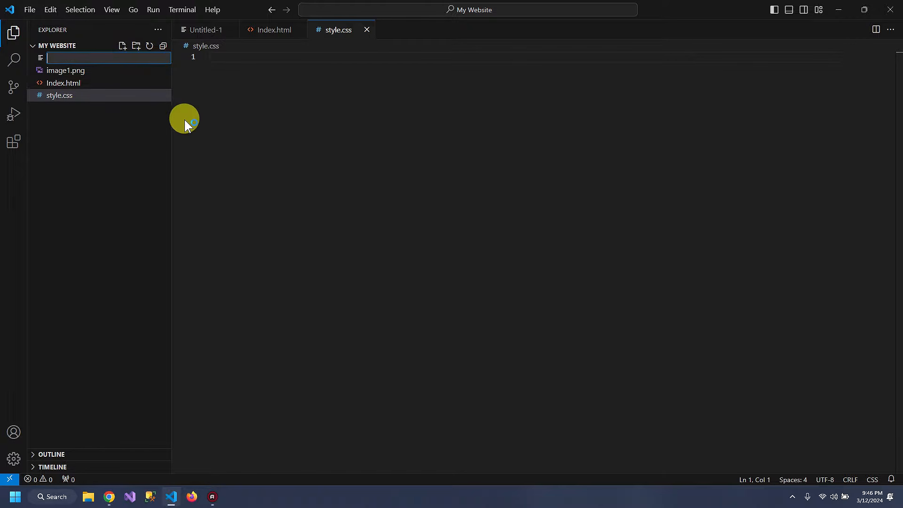
text(script.js)
key(Return)
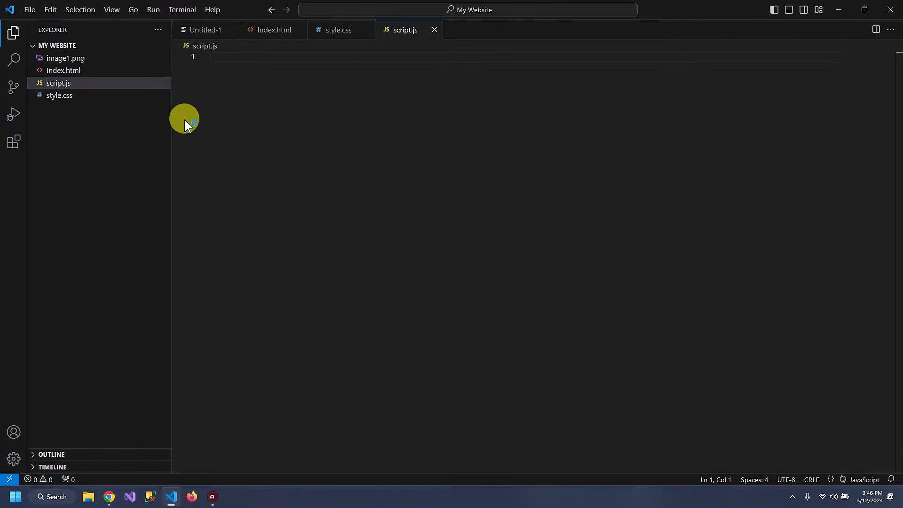
Write alert("hello world") in script.js and save the file.
text(al)
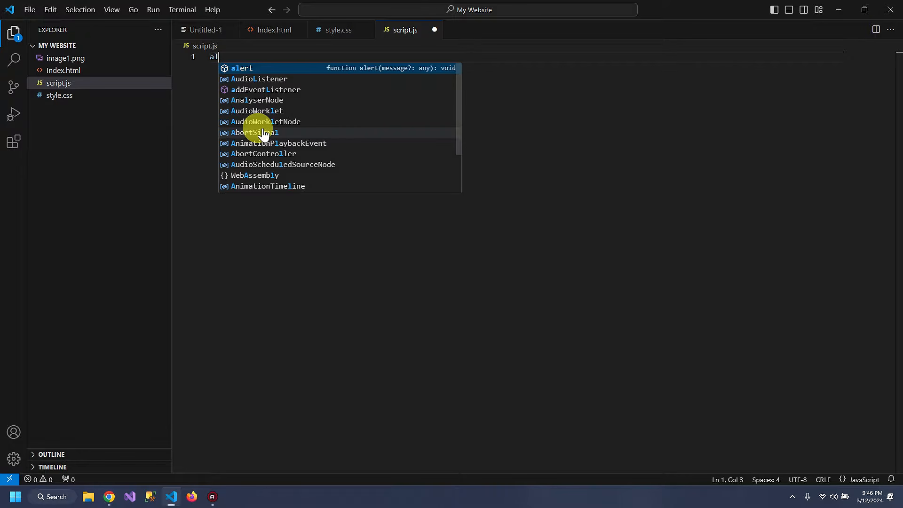
text(ert("hello)
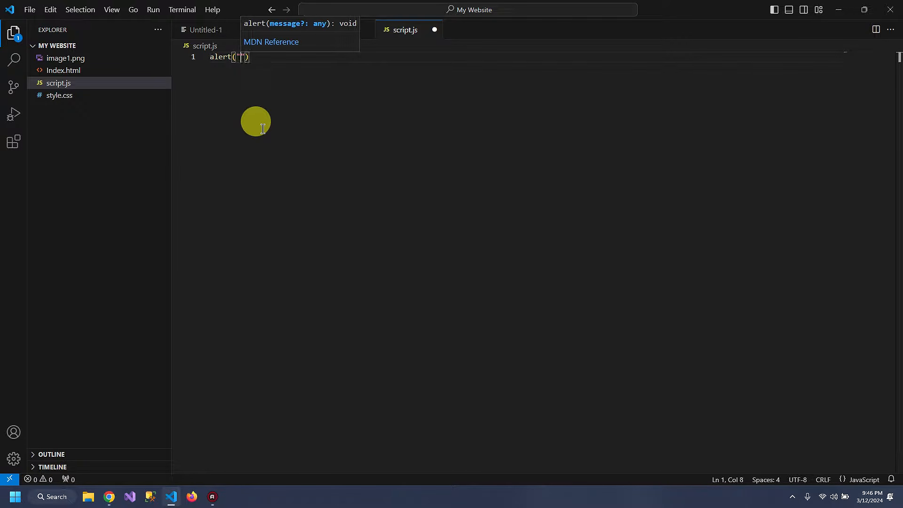
text( world)
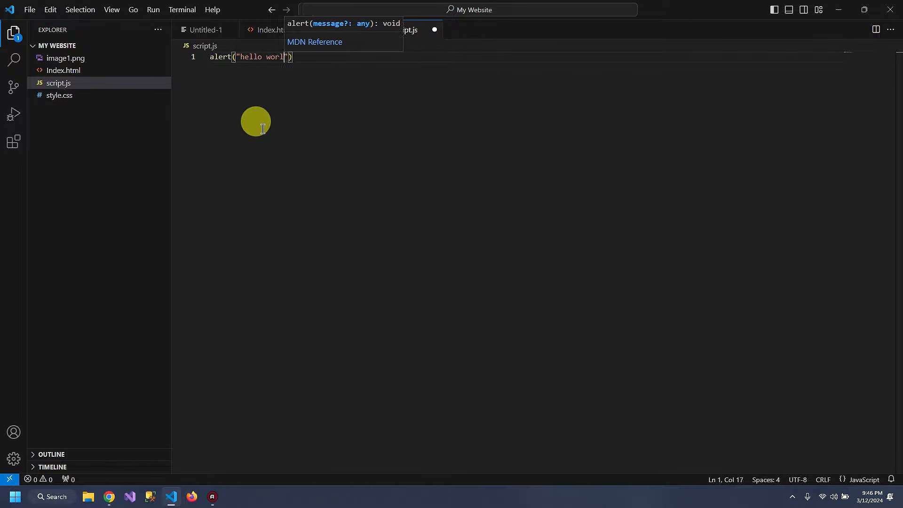
key(ctrl+s)
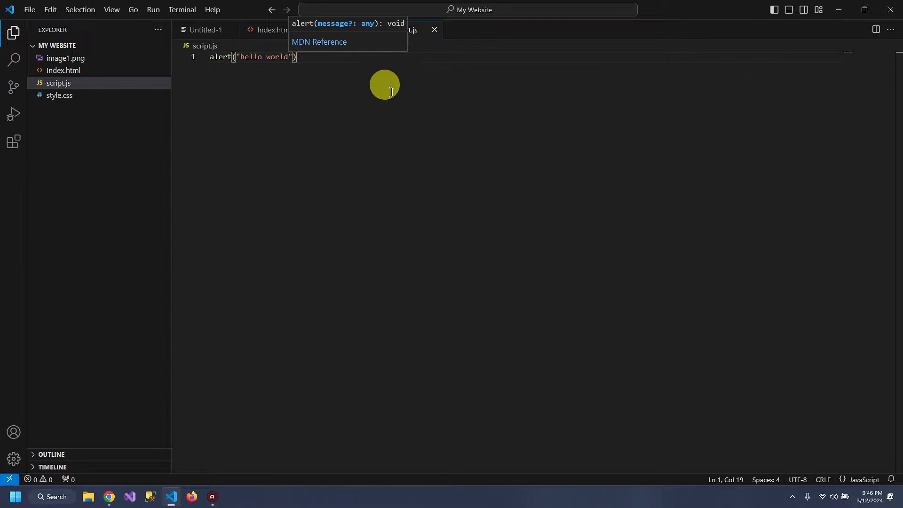
key(End)
Add a body rule with background-color aquamarine to style.css and save the file.
click(338, 31)
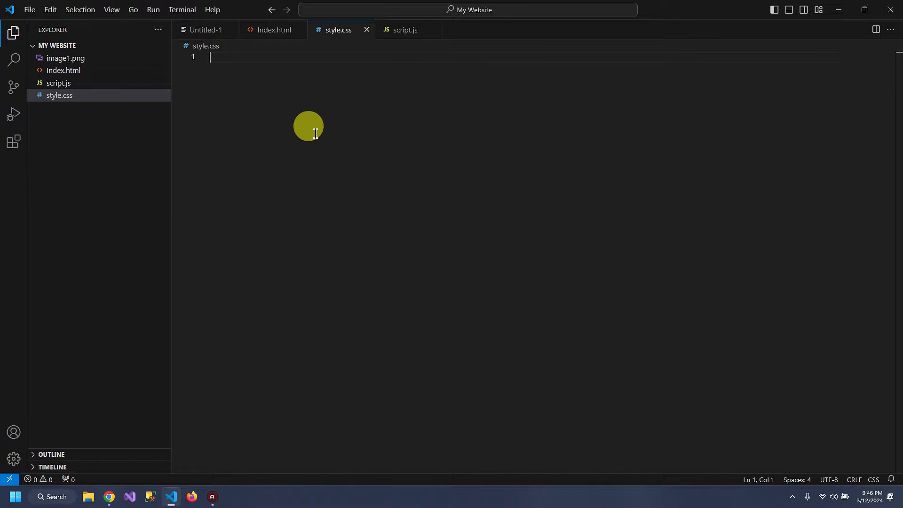
text(body{)
key(Return)
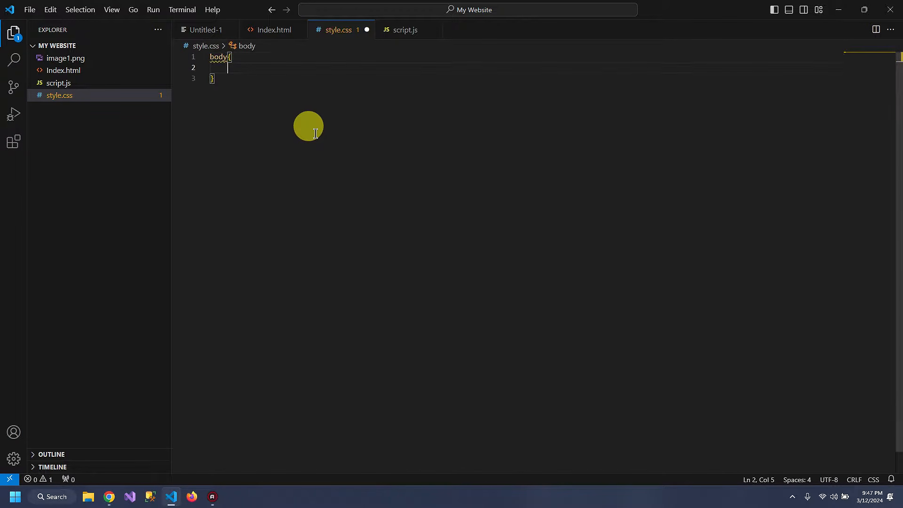
text(bac)
key(Return)
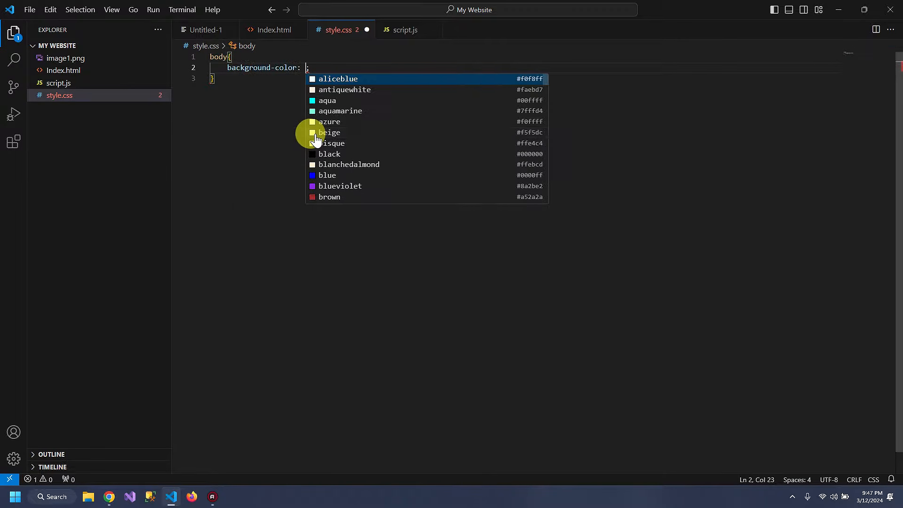
key(Down)
key(Down)
key(Down)
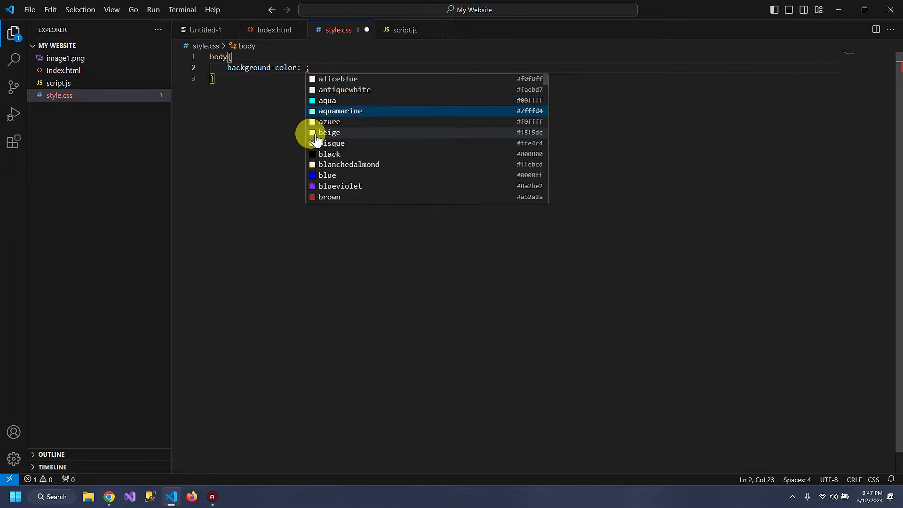
key(Return)
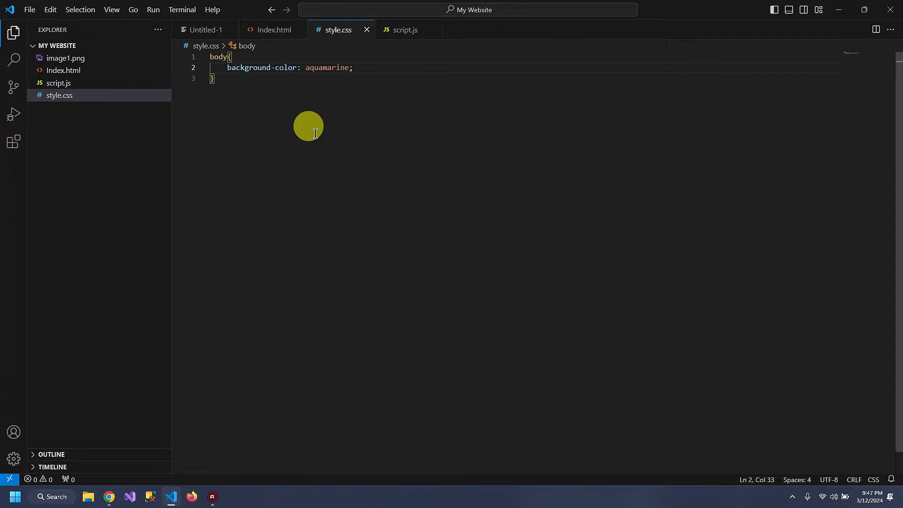
Insert the HTML5 boilerplate structure into the empty Index.html file.
click(271, 30)
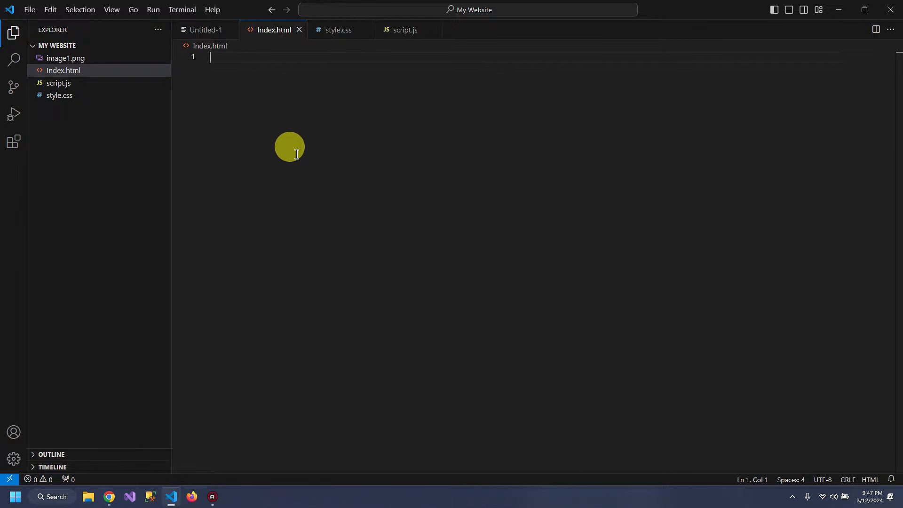
text(ht)
key(Down)
key(Return)
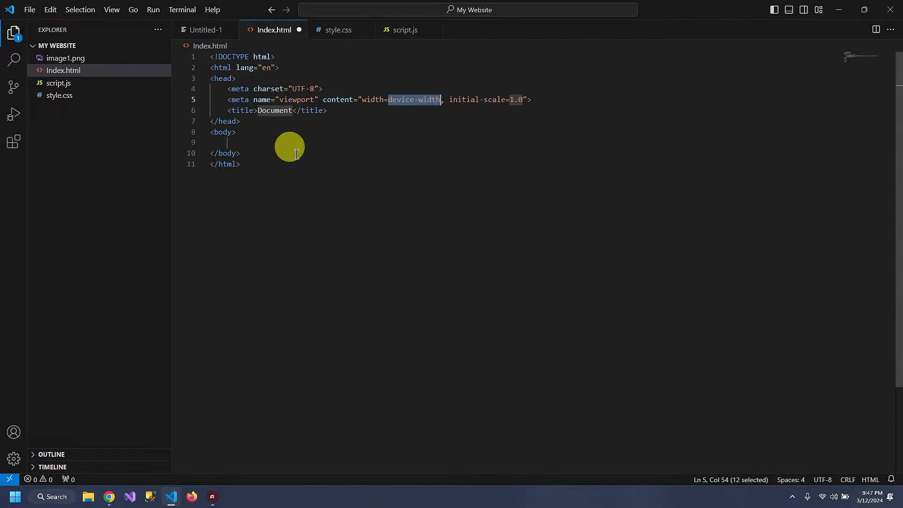
Add an h2 heading reading "The Amazing Codeverse Youtube Channel" inside the body of Index.html.
click(282, 139)
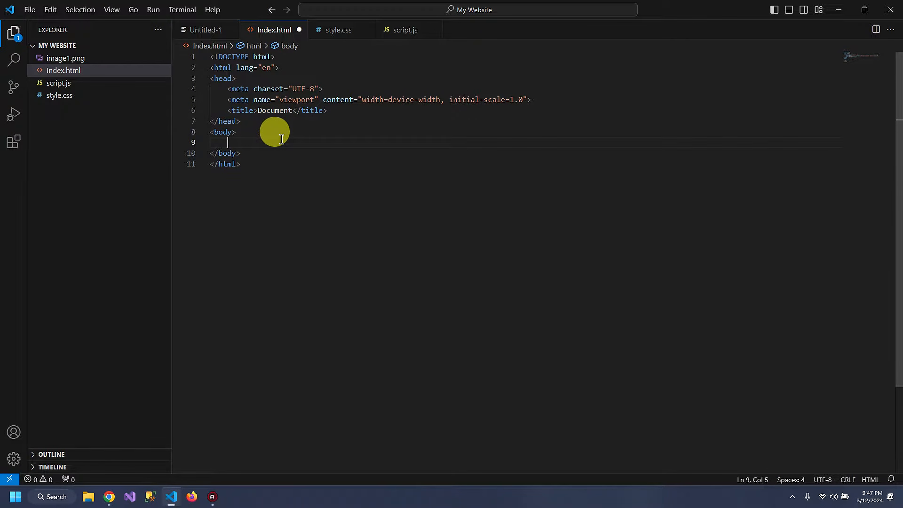
text(h2)
key(Return)
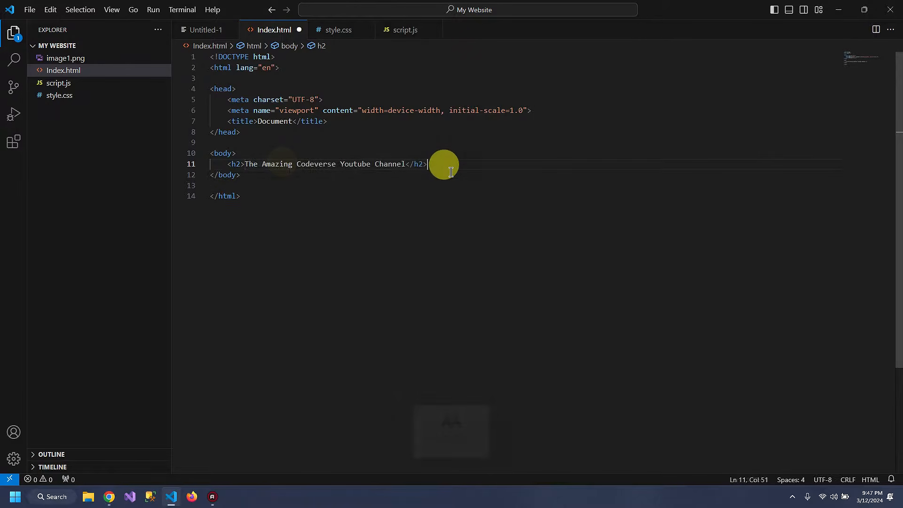
Add an img element below the h2 heading with image1.png as its source.
key(Return)
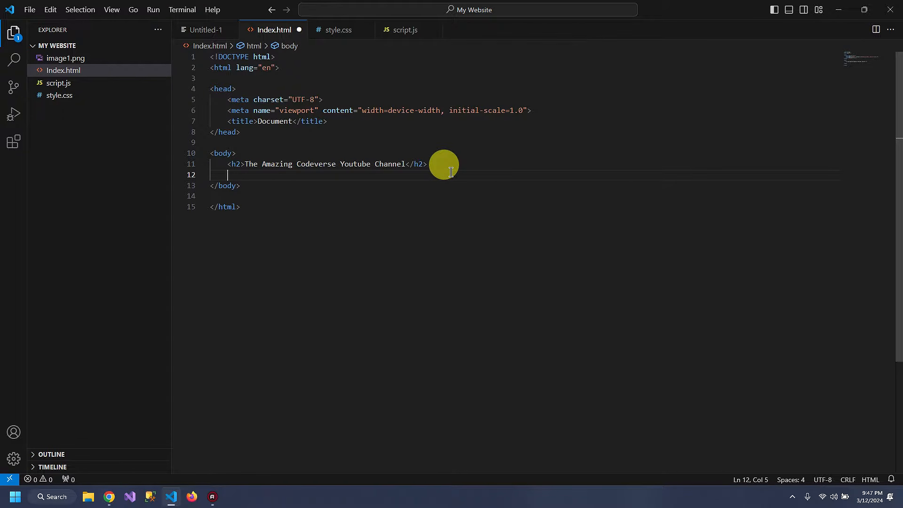
text(<im)
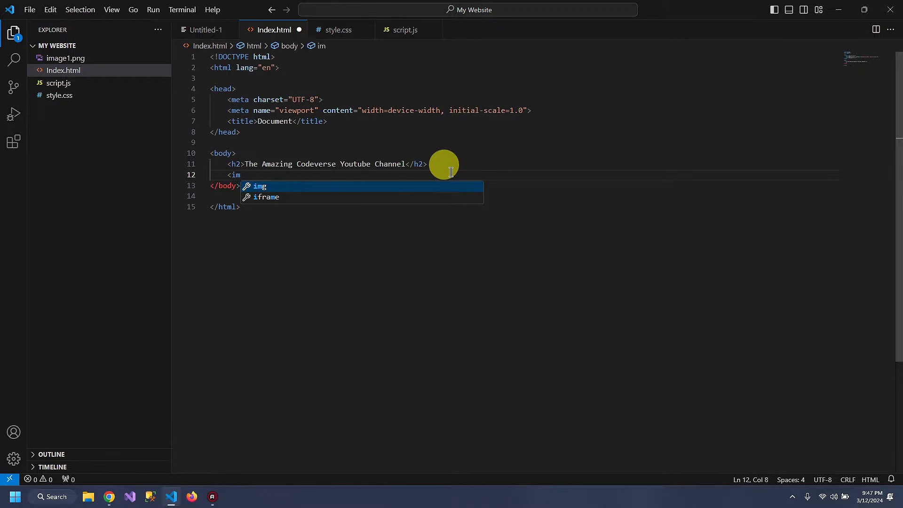
text(g src="">)
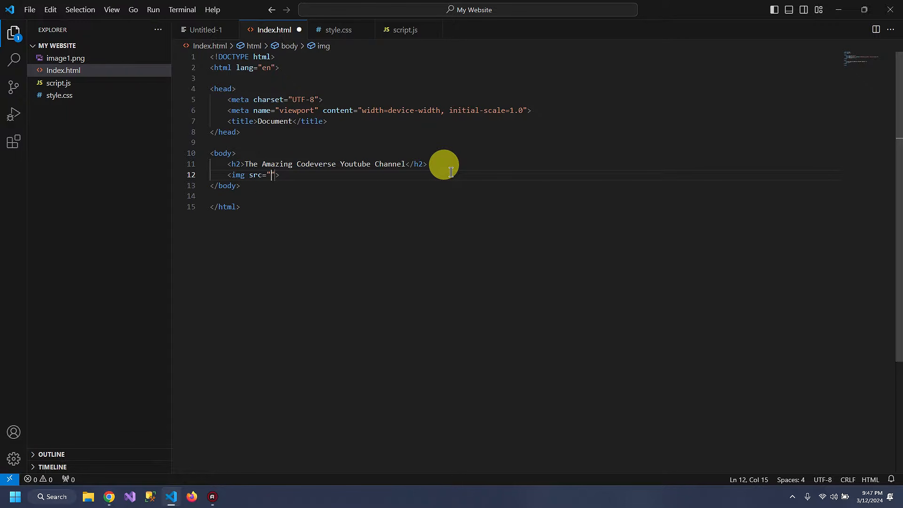
text(im)
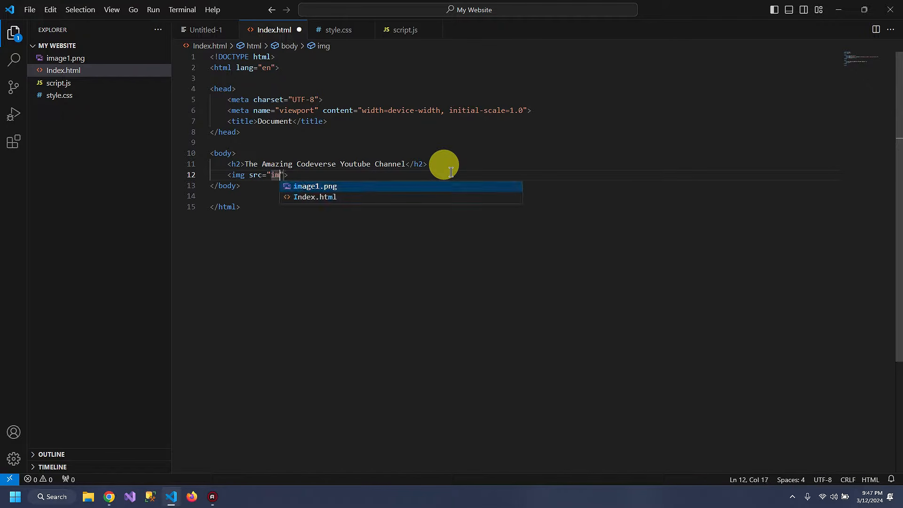
key(Return)
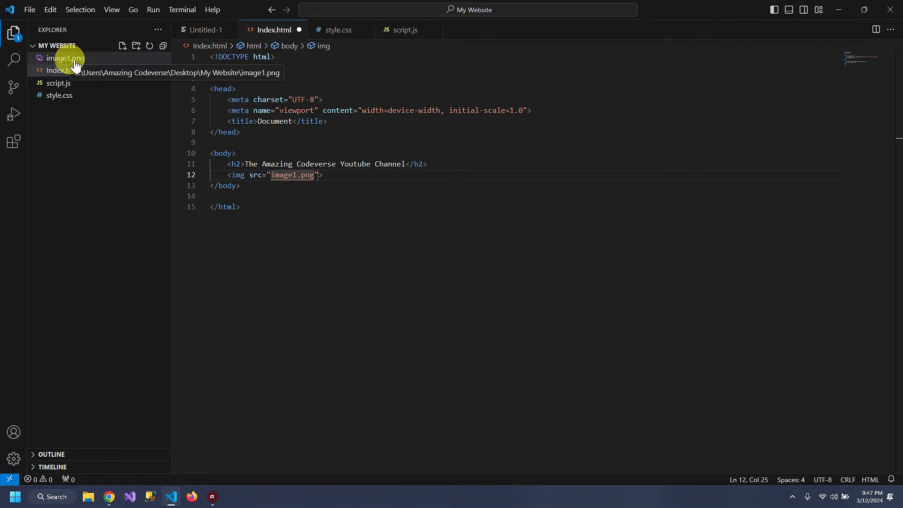
Link the style.css stylesheet in the head of Index.html, below the title.
click(364, 122)
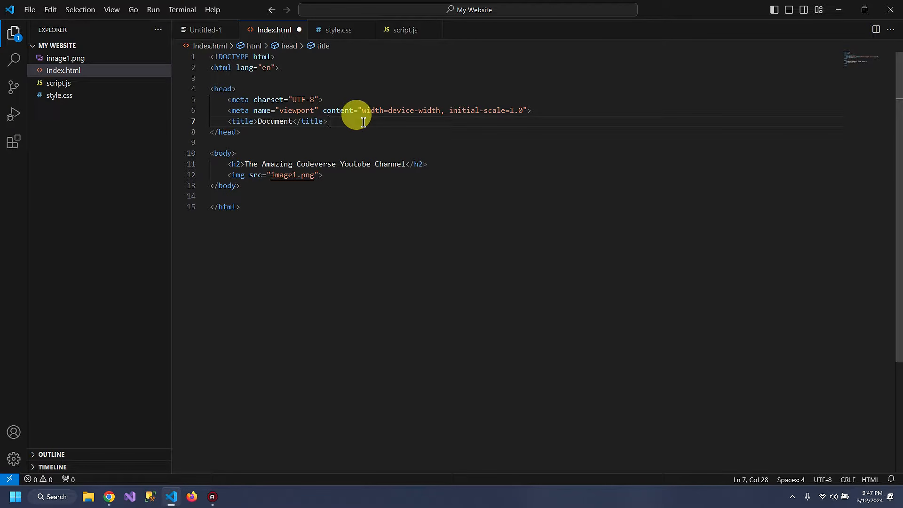
key(Return)
text(link)
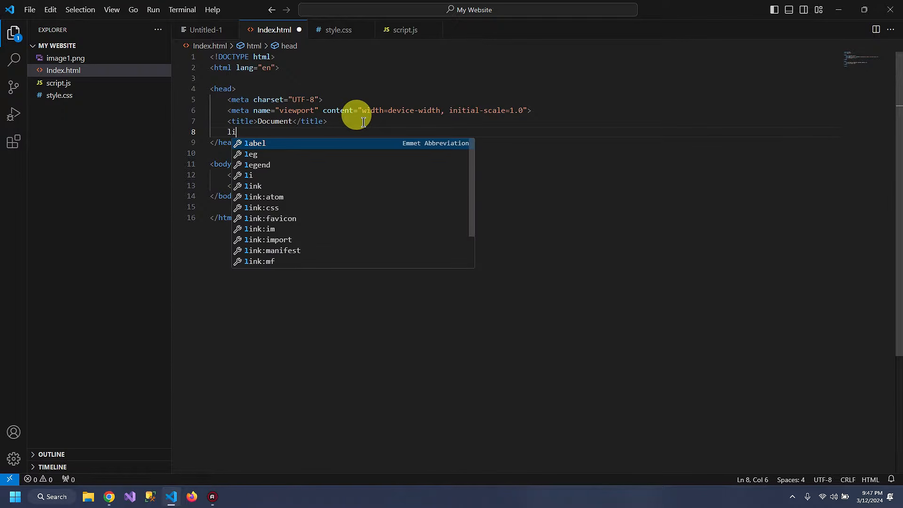
key(Down)
key(Down)
key(Return)
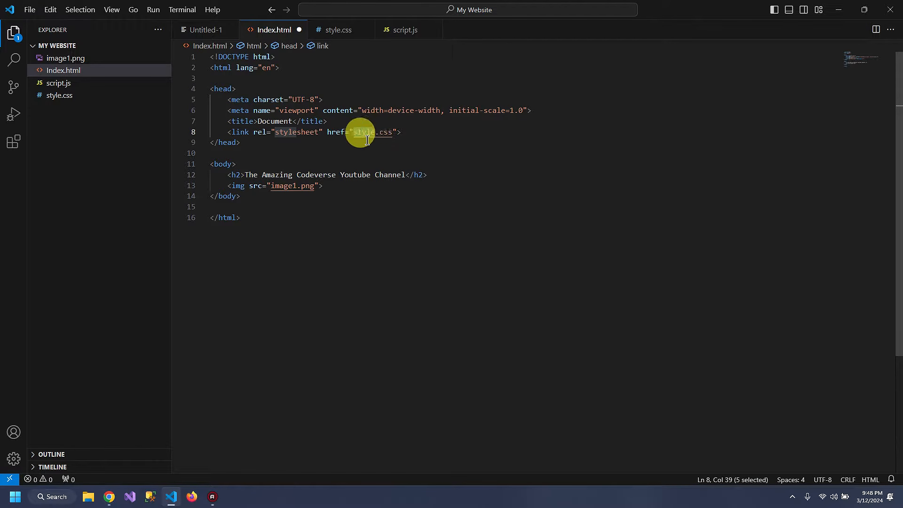
Add a script element with source script.js below the image in the body and save Index.html.
click(351, 186)
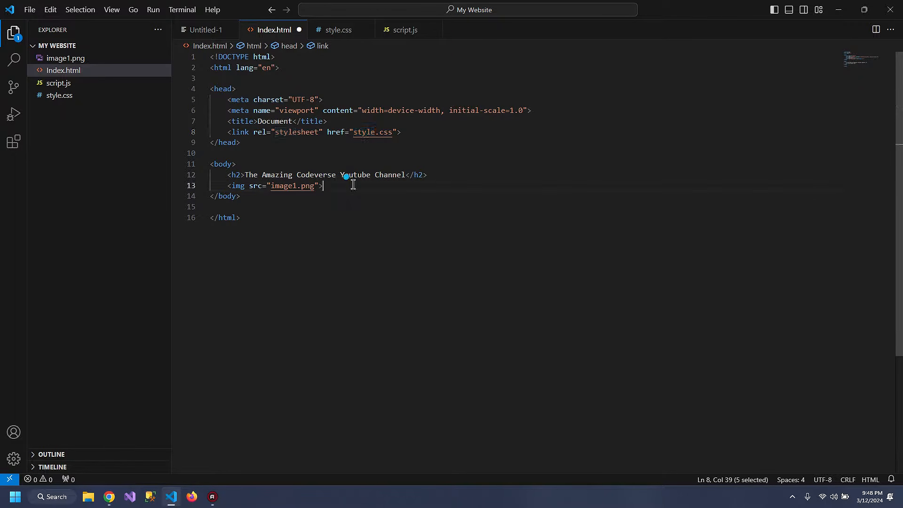
key(Return)
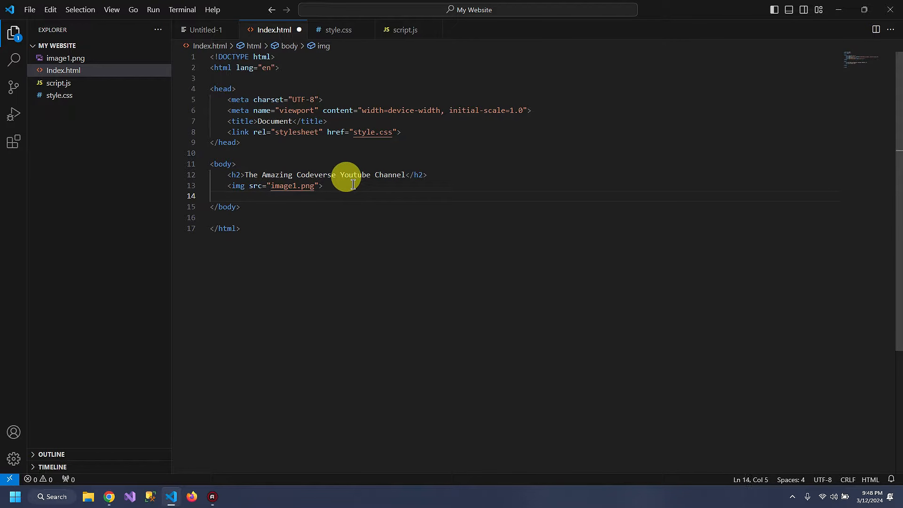
text(scr)
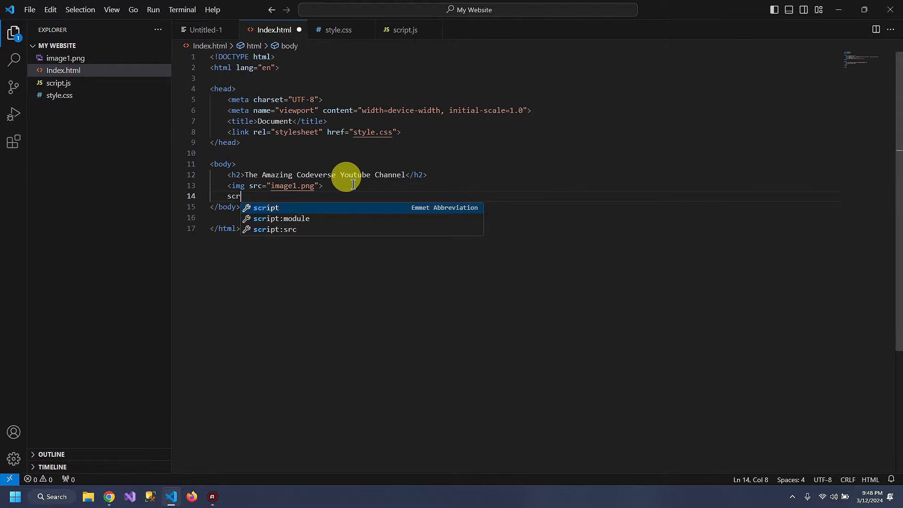
key(Down)
key(Down)
key(Return)
text(s)
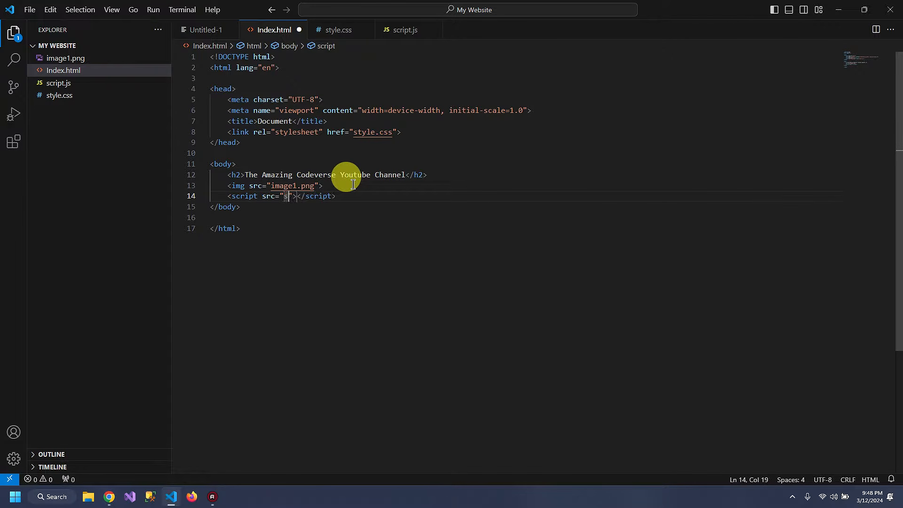
text(c)
key(Return)
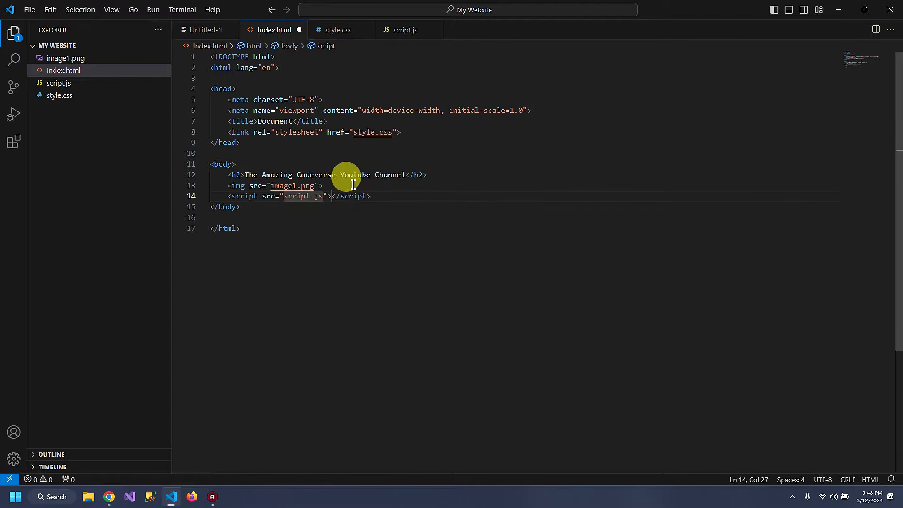
click(374, 200)
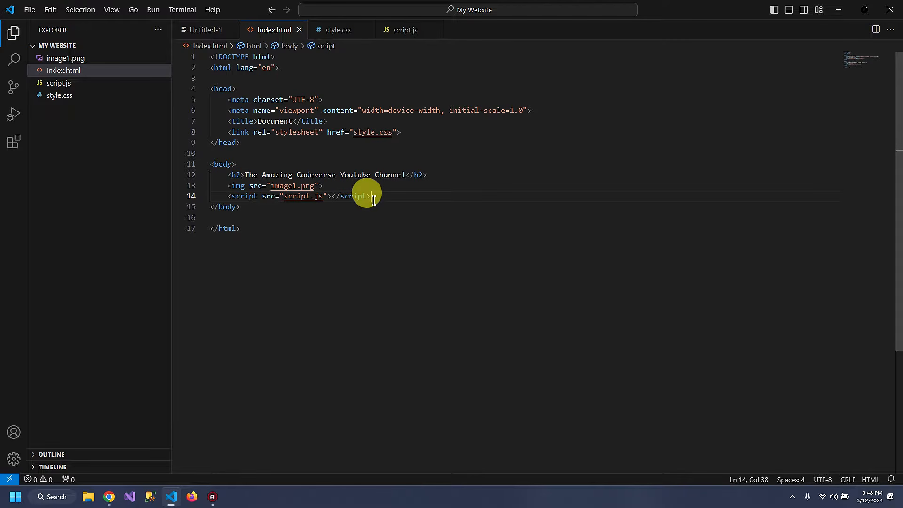
click(331, 132)
click(349, 197)
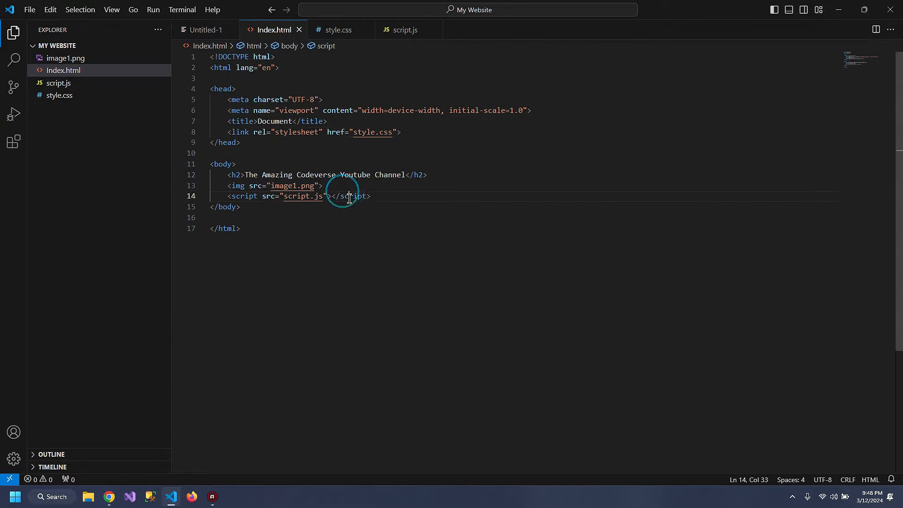
drag(323, 186, 184, 184)
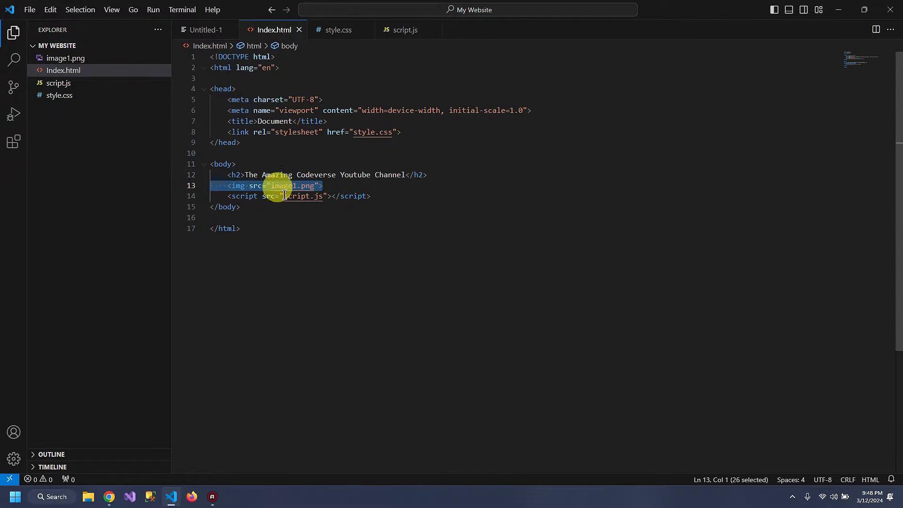
Close the Untitled-1 file and minimize the code editor to return to the desktop.
click(229, 30)
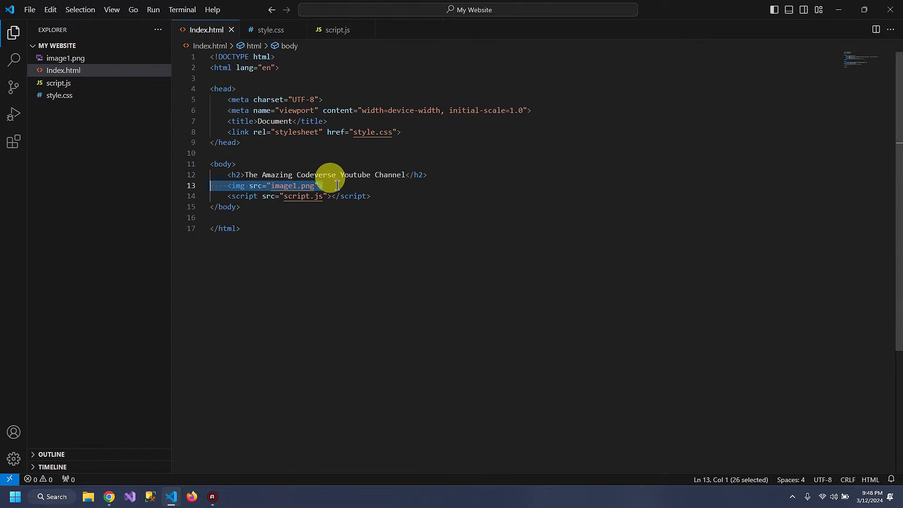
click(839, 10)
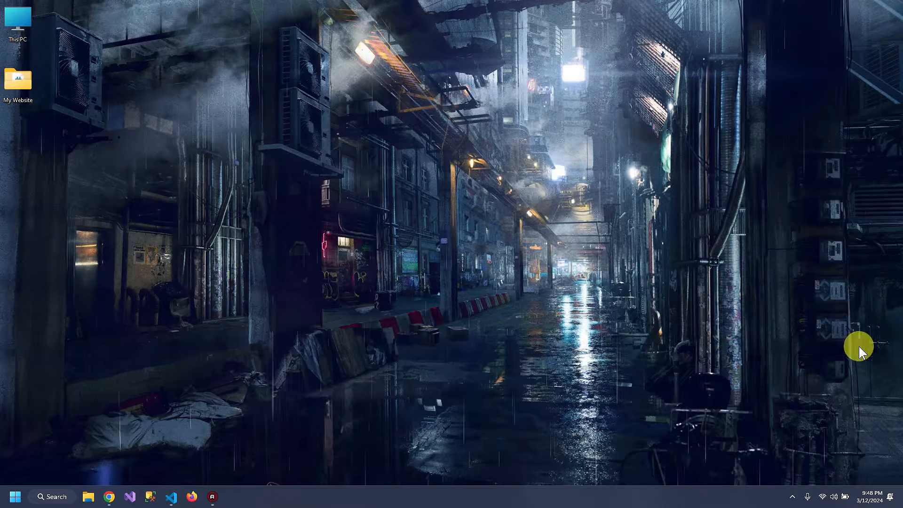
Open the Index page from the My Website folder in the browser, dismiss its alert and look over the whole page.
double_click(31, 74)
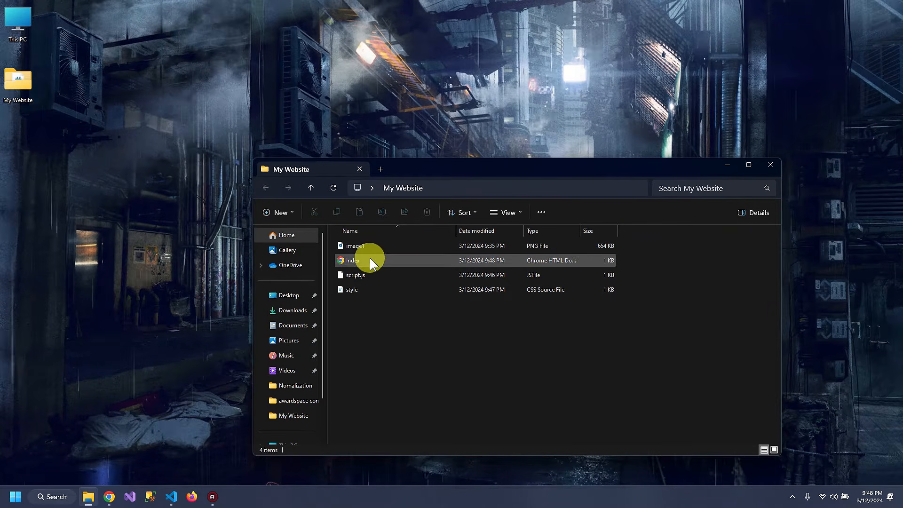
double_click(370, 257)
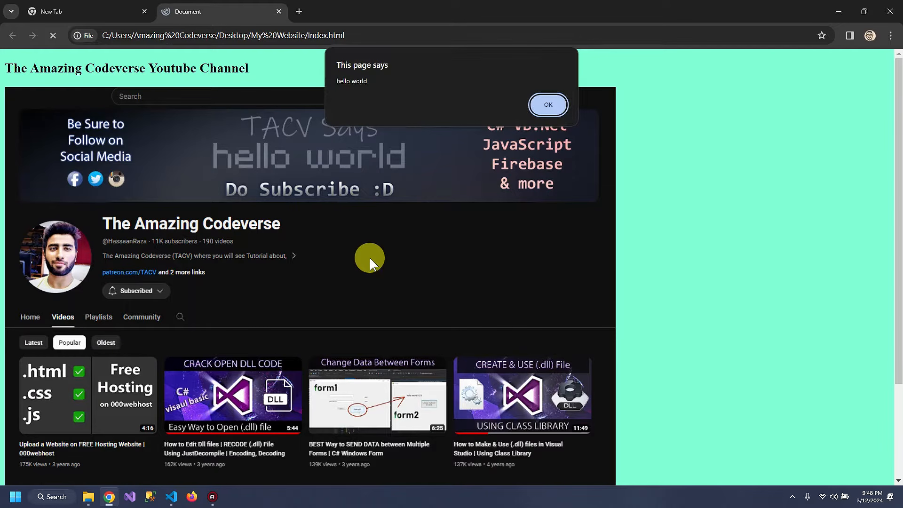
click(552, 109)
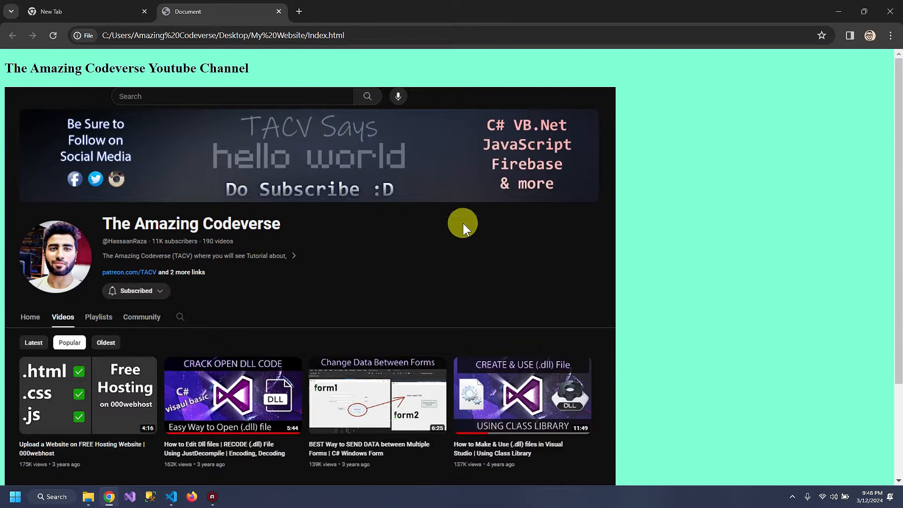
scroll(517, 216, down, 3)
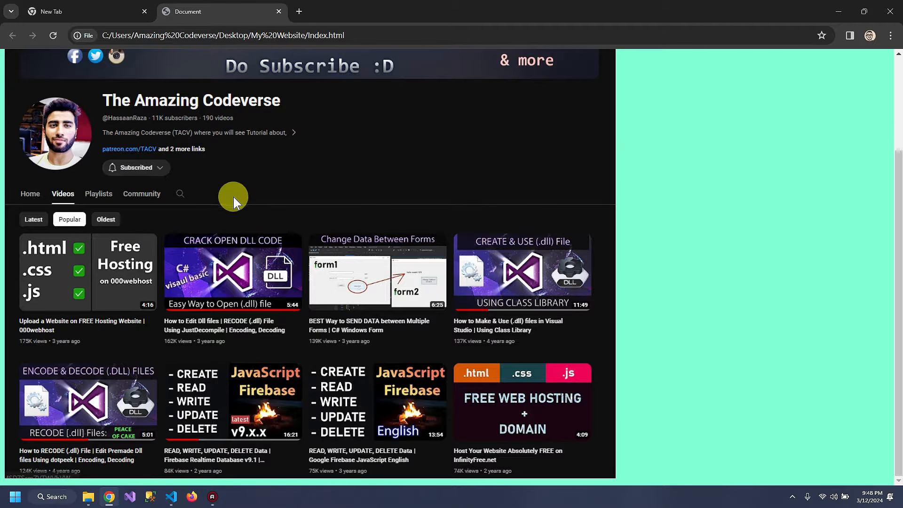
scroll(234, 198, up, 2)
scroll(235, 201, up, 1)
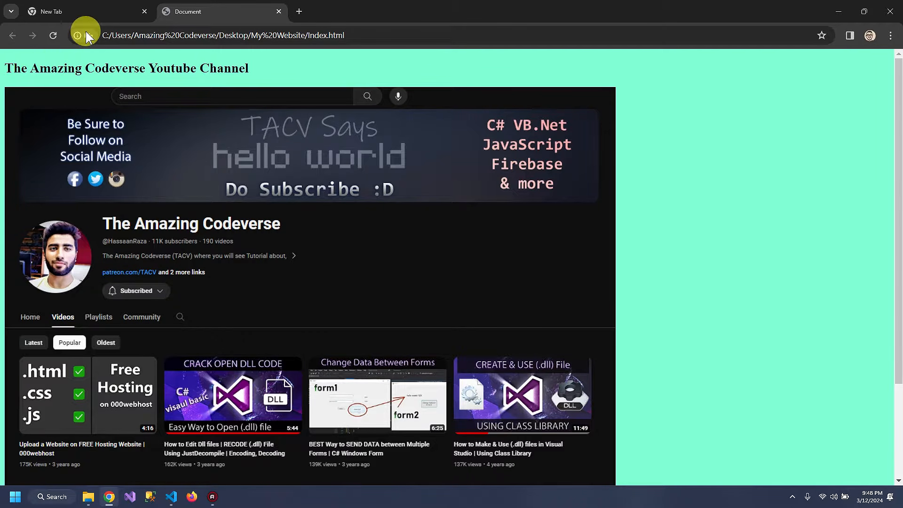
Search the web for "award space" and open AwardSpace's Free Web Hosting page.
click(82, 10)
click(202, 32)
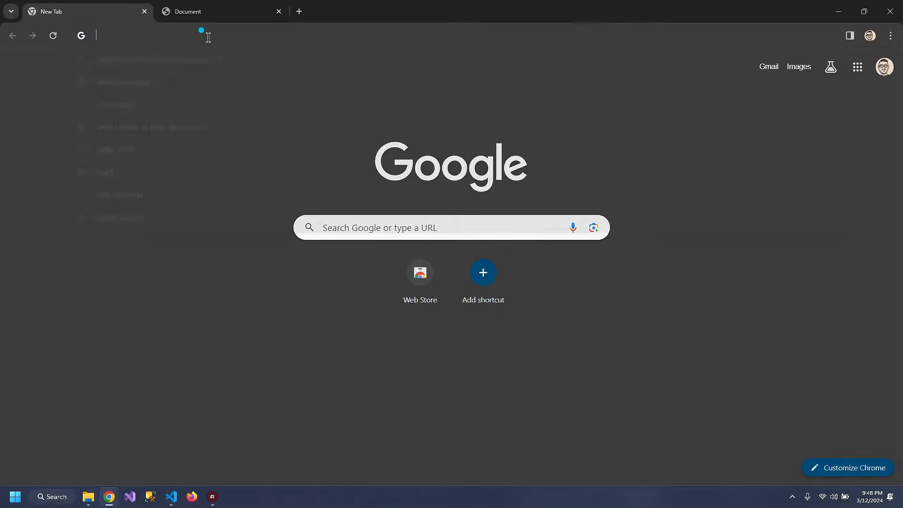
text(award space)
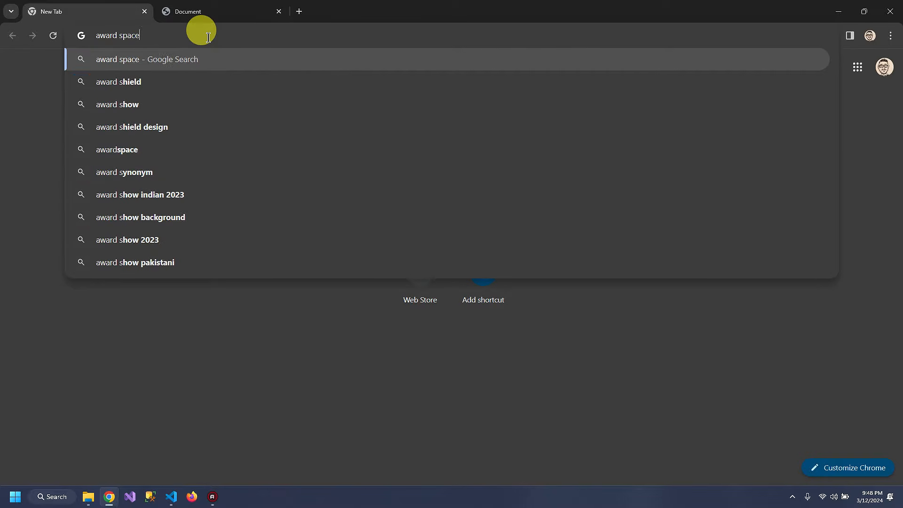
key(Return)
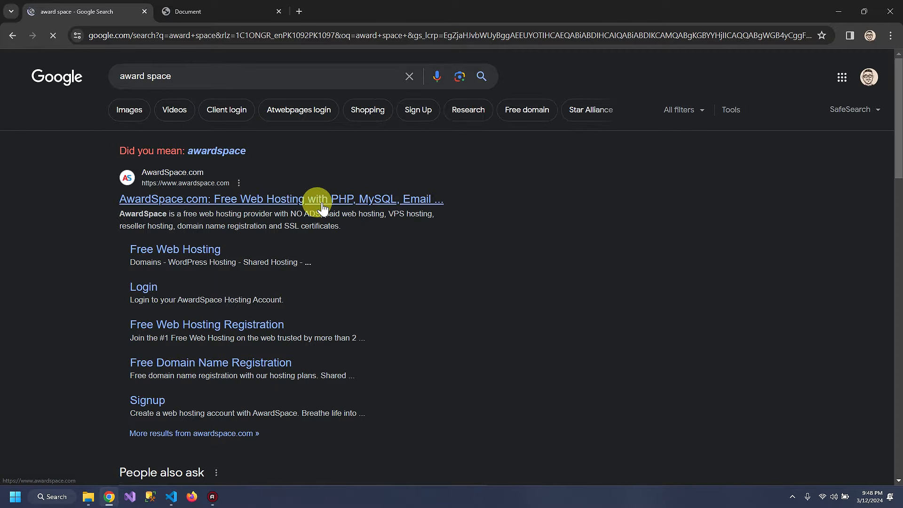
click(213, 250)
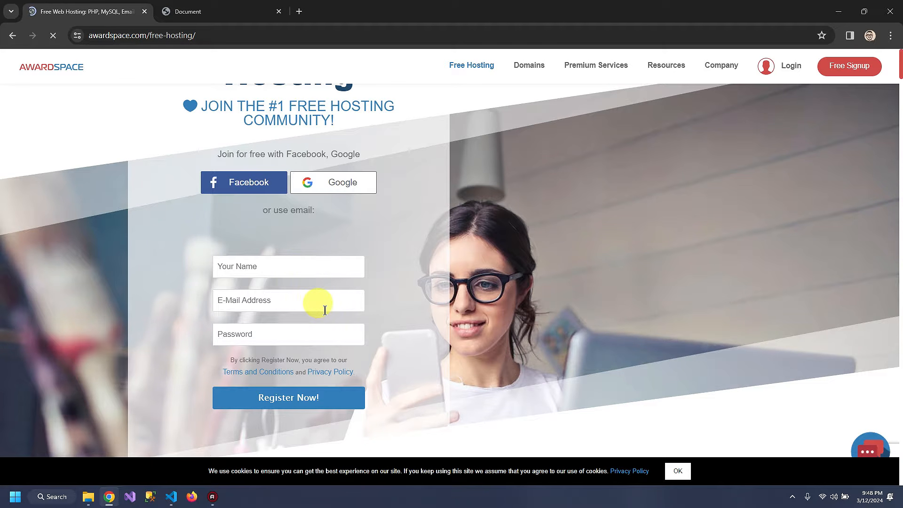
Register a free hosting account with the name, e-mail address and account password, accept the cookie notice and proceed to the account login.
click(296, 267)
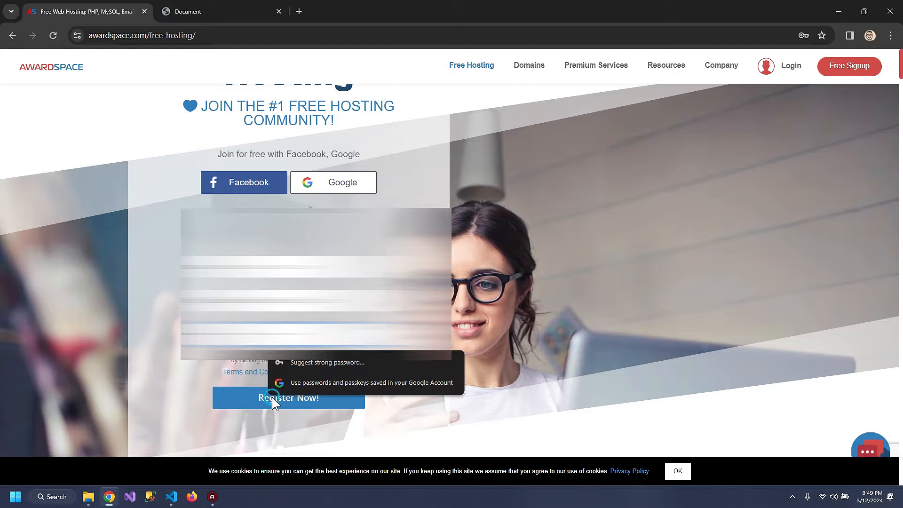
click(261, 400)
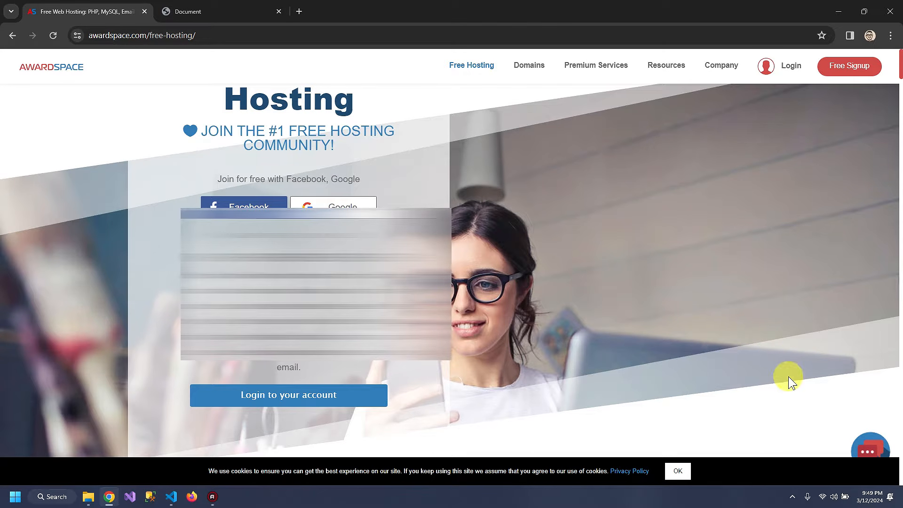
click(678, 470)
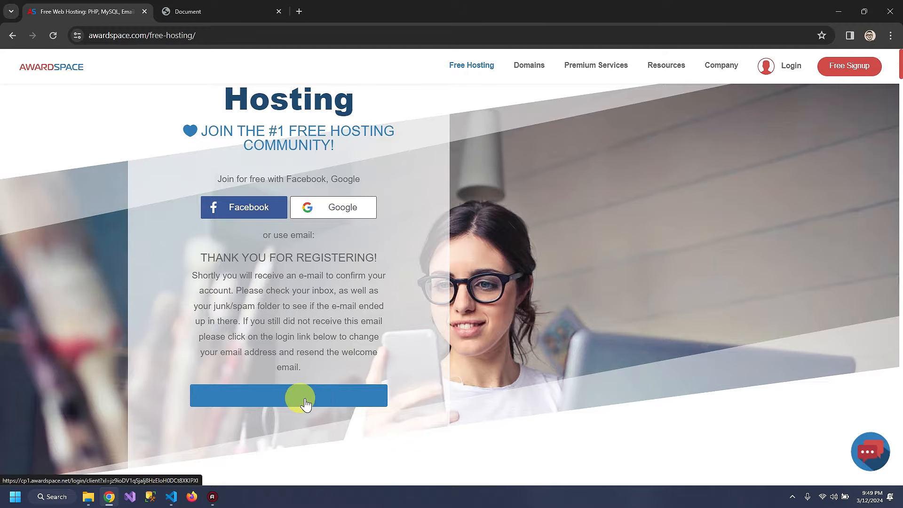
click(230, 407)
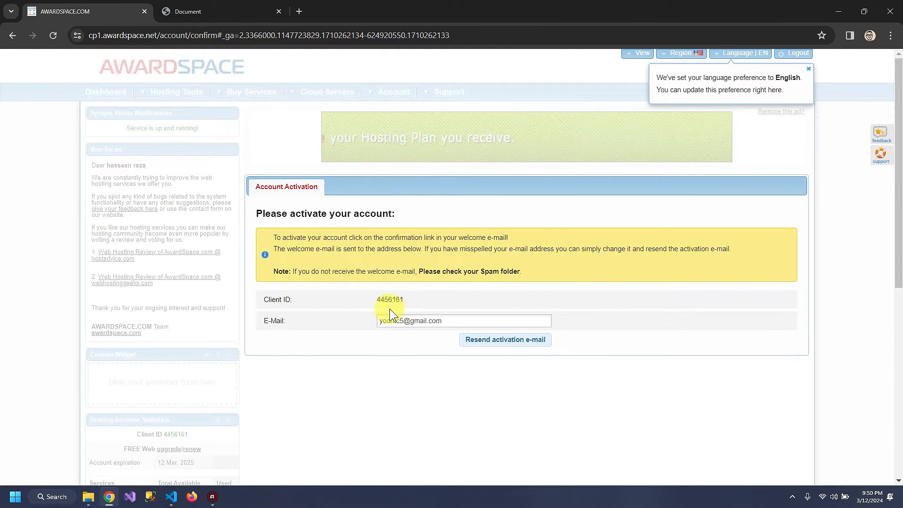
Search for "gmail" in a new browser tab and open the Gmail inbox.
click(299, 12)
text(g)
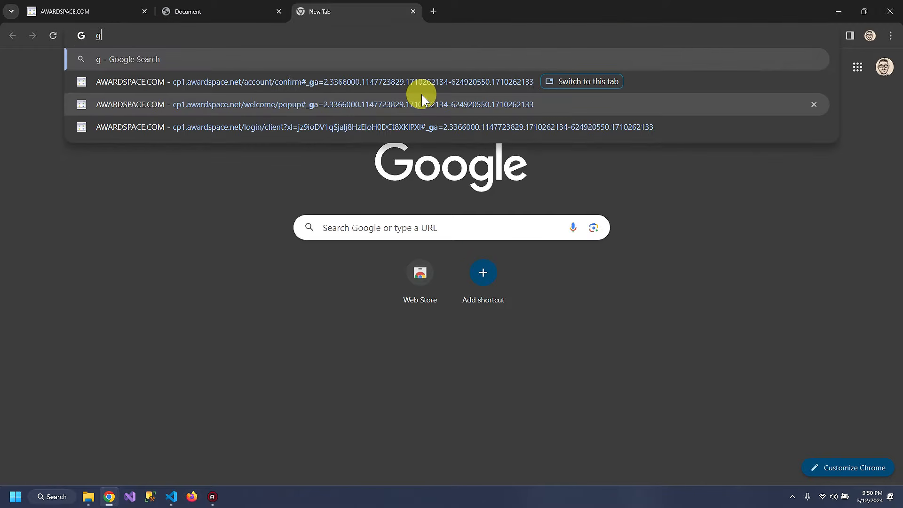
text(ma)
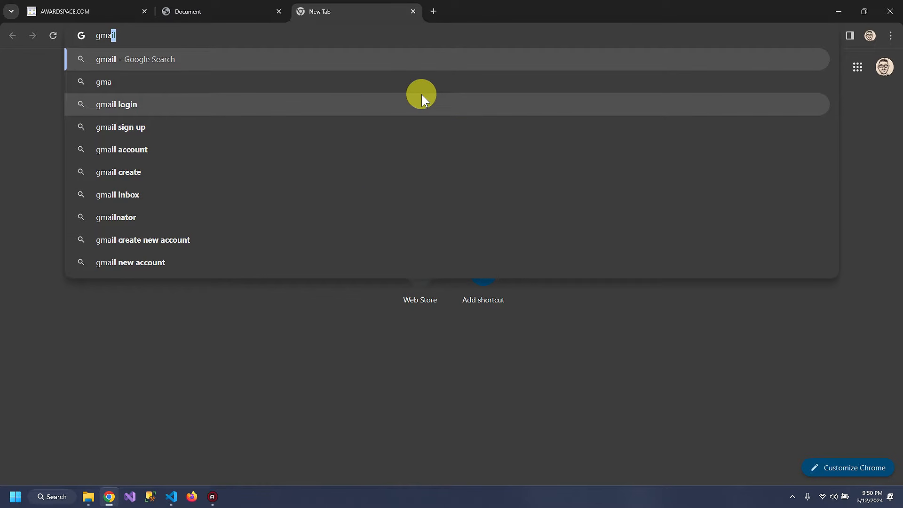
text(il)
key(Return)
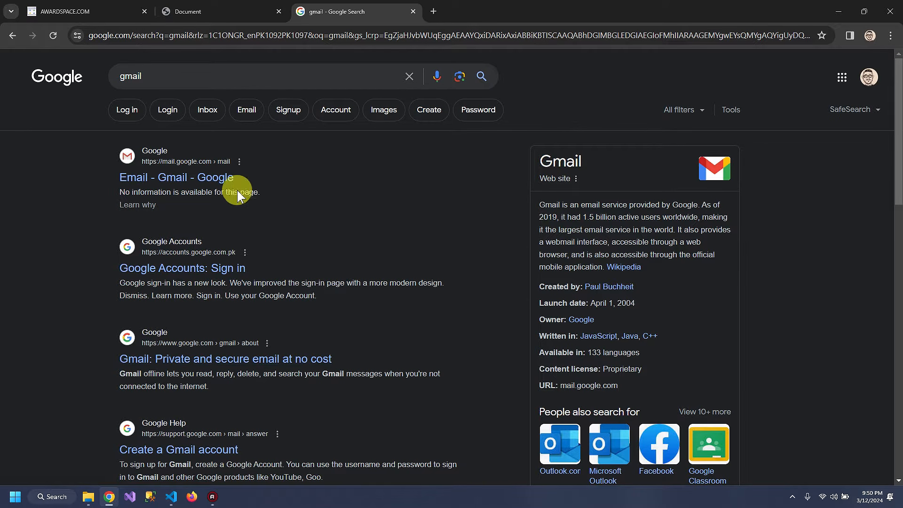
click(250, 176)
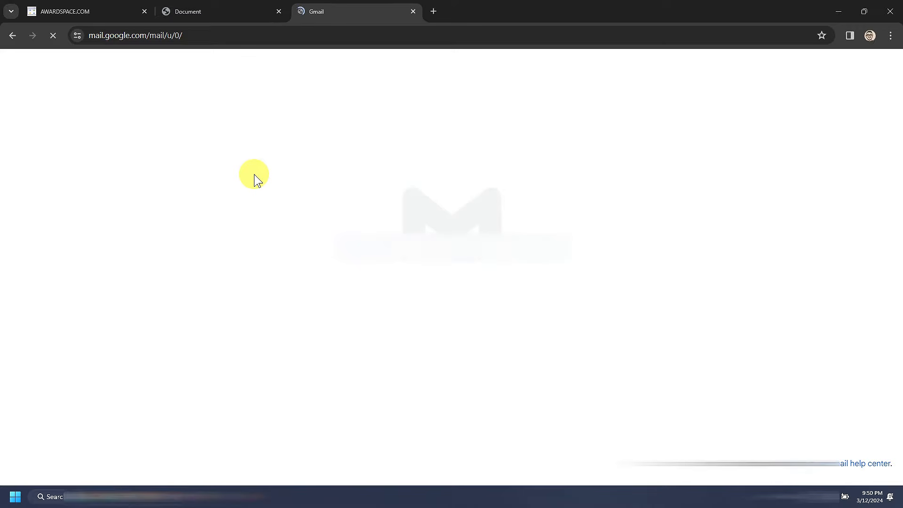
Activate the hosting account from the AwardSpace confirmation e-mail and close the extra tabs, keeping only the control panel.
click(352, 217)
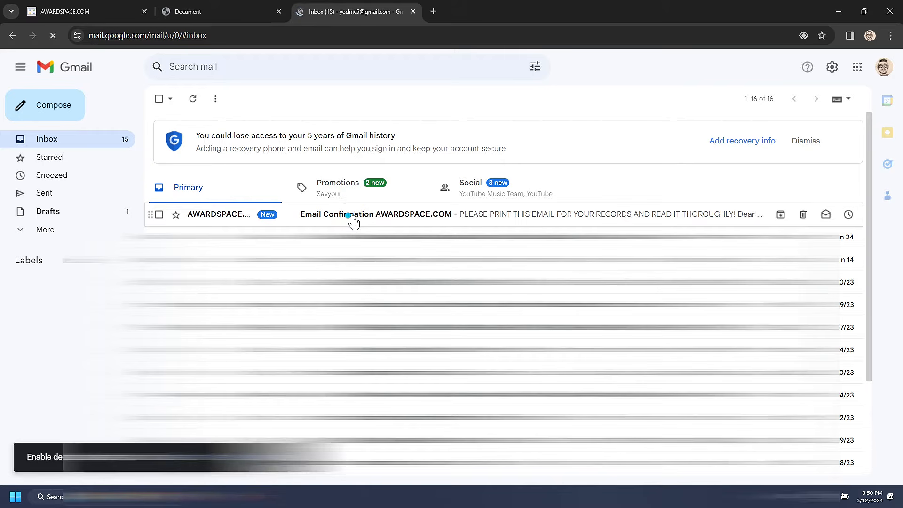
click(405, 289)
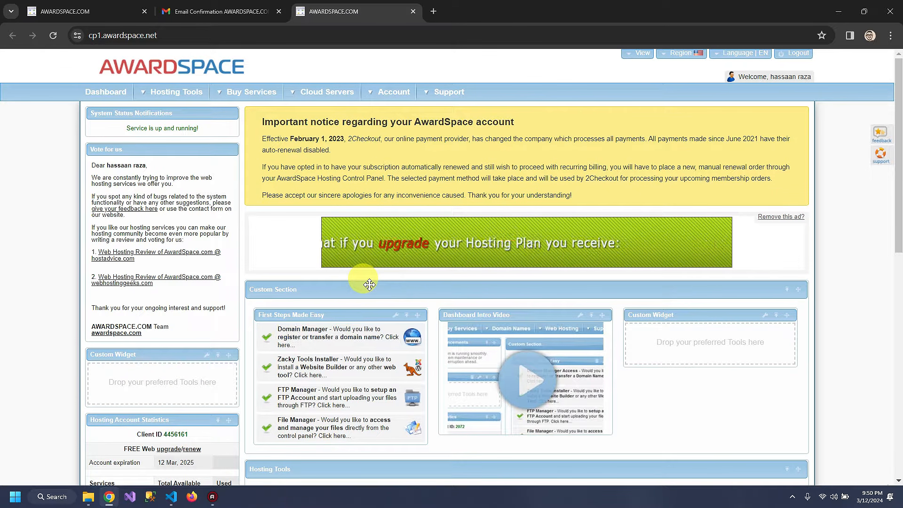
key(ctrl+w)
key(ctrl+w)
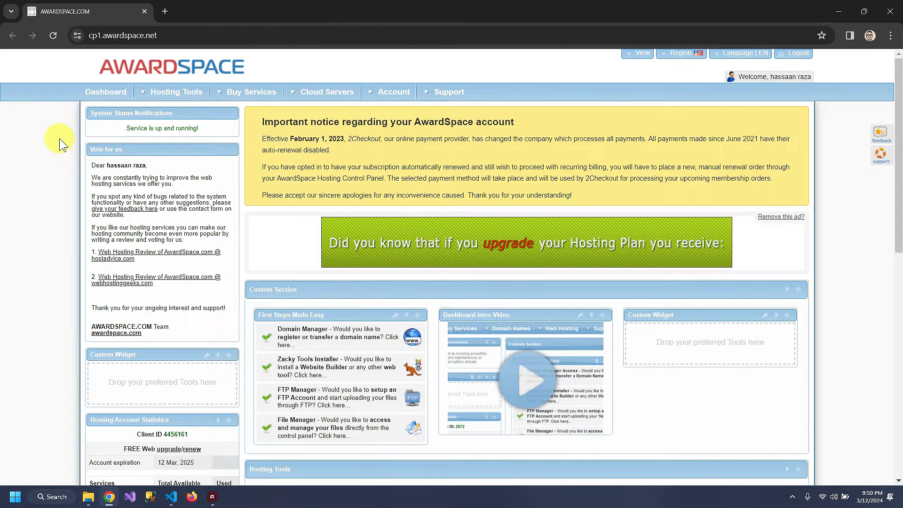
Create the free subdomain amazingcodeverse on atwebpages.com in the Domain Manager.
click(100, 93)
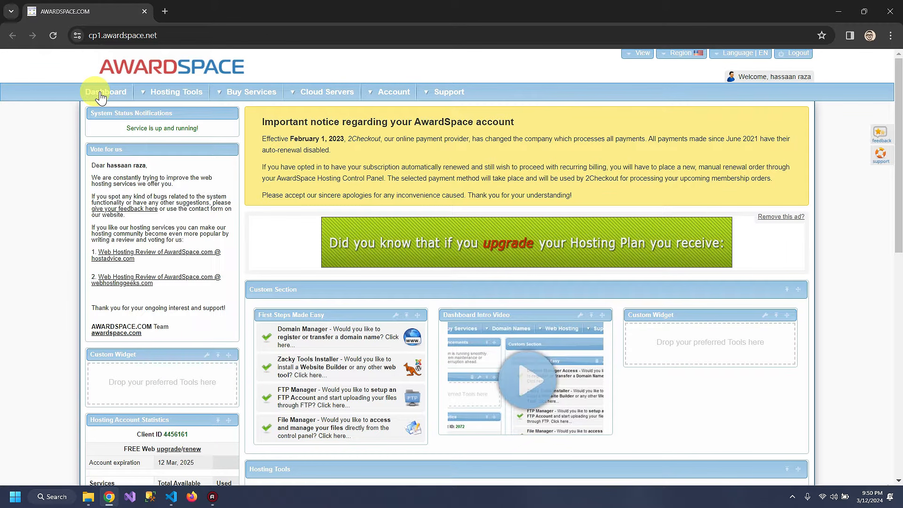
key(alt+Left)
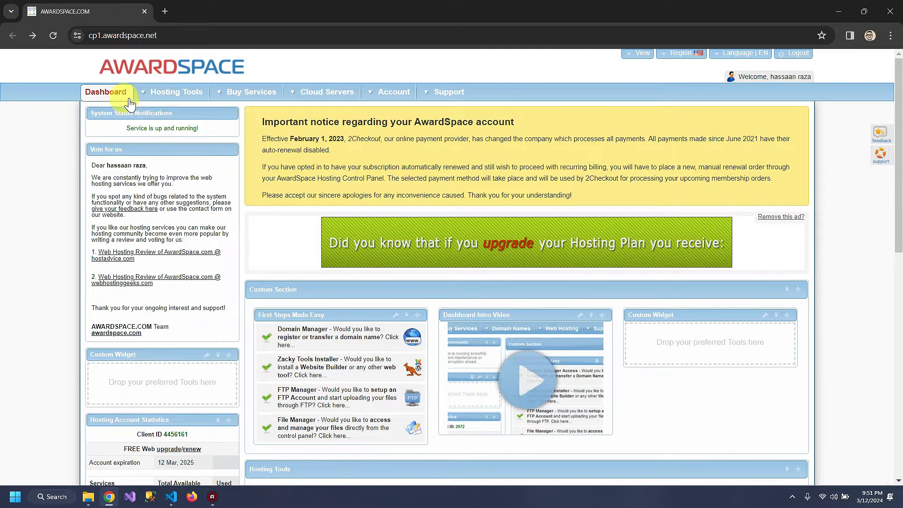
mouse_move(141, 92)
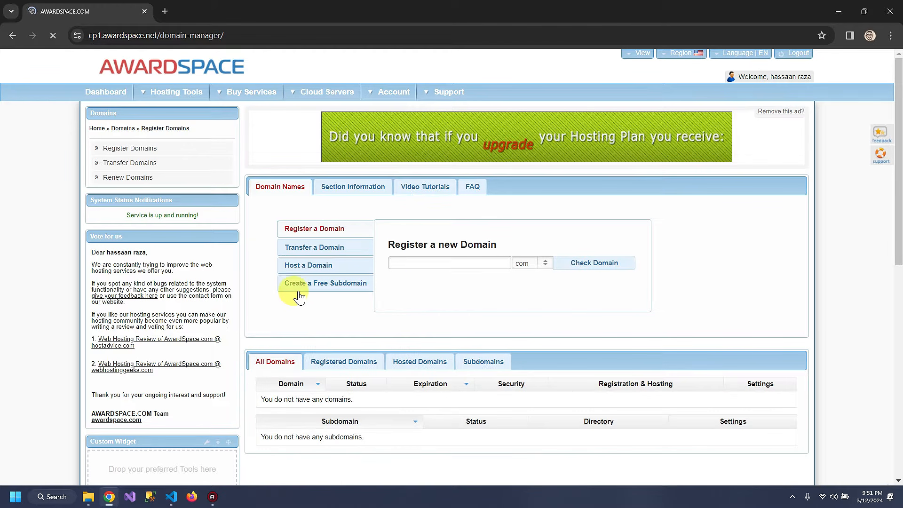
click(301, 286)
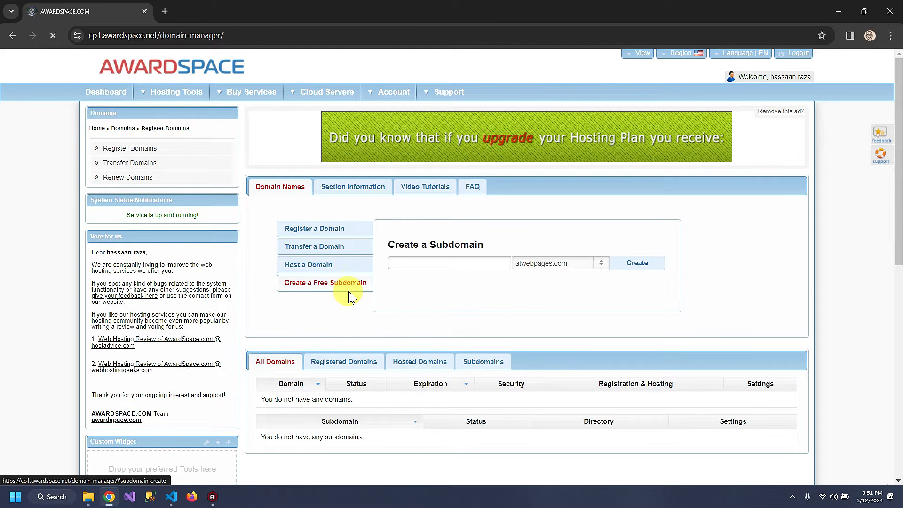
click(558, 263)
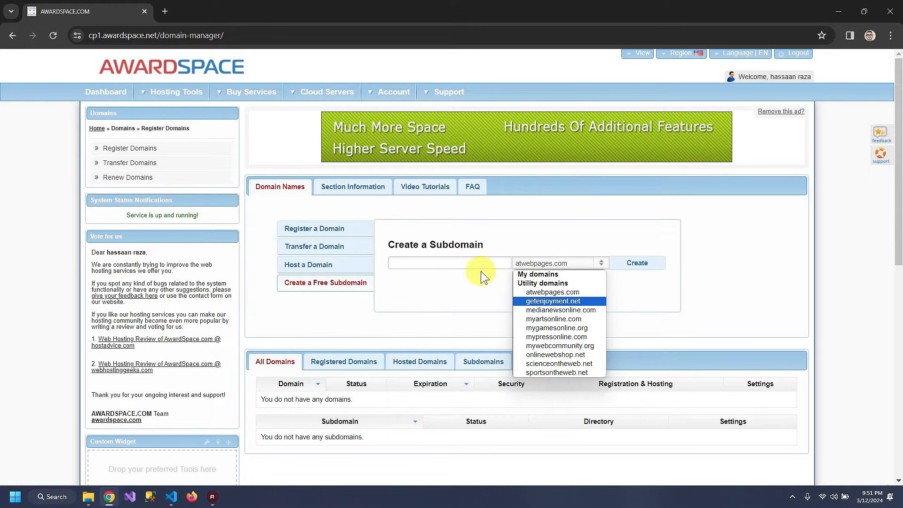
click(470, 262)
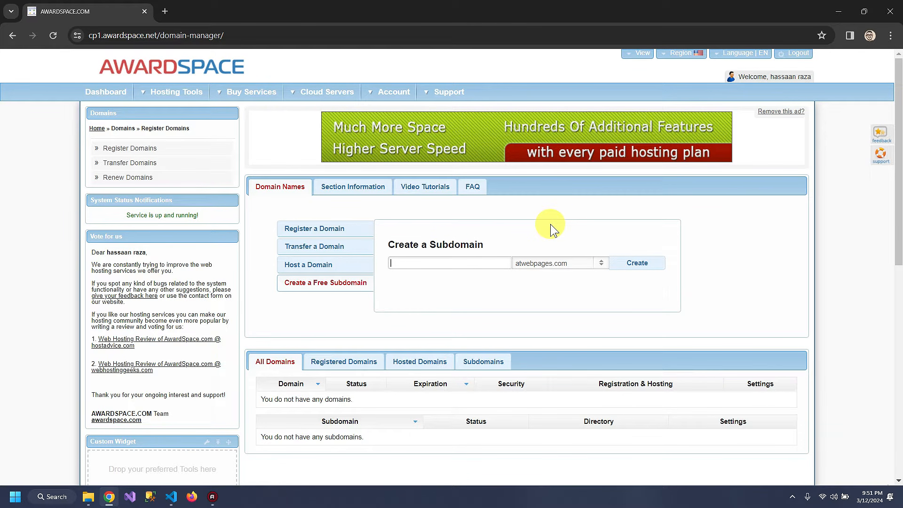
text(amazingcodeverse)
click(630, 265)
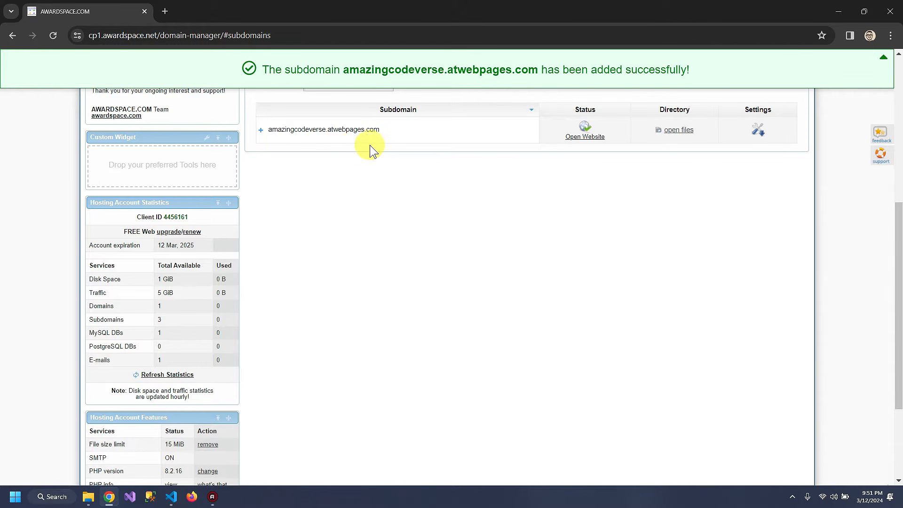
Upload image1.png, Index.html, script.js and style.css from the Desktop's My Website folder to the new subdomain's directory, and close the upload dialog.
click(678, 132)
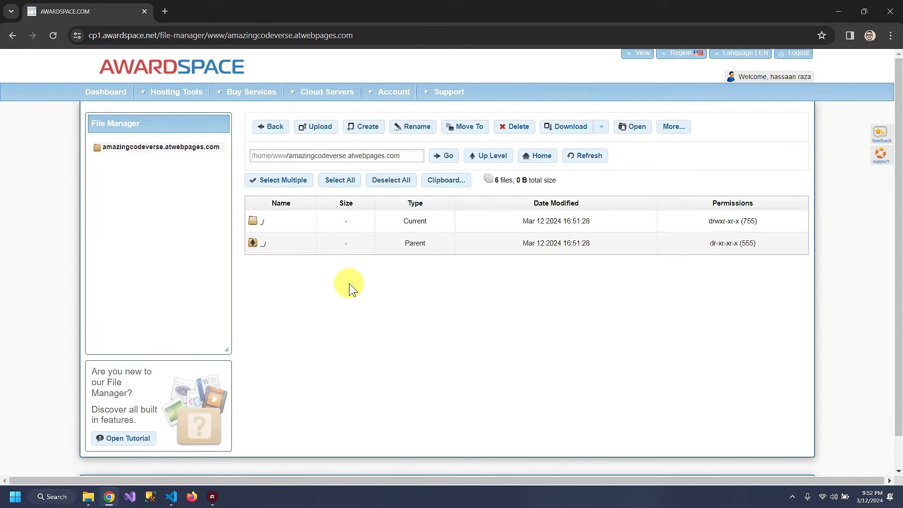
click(319, 126)
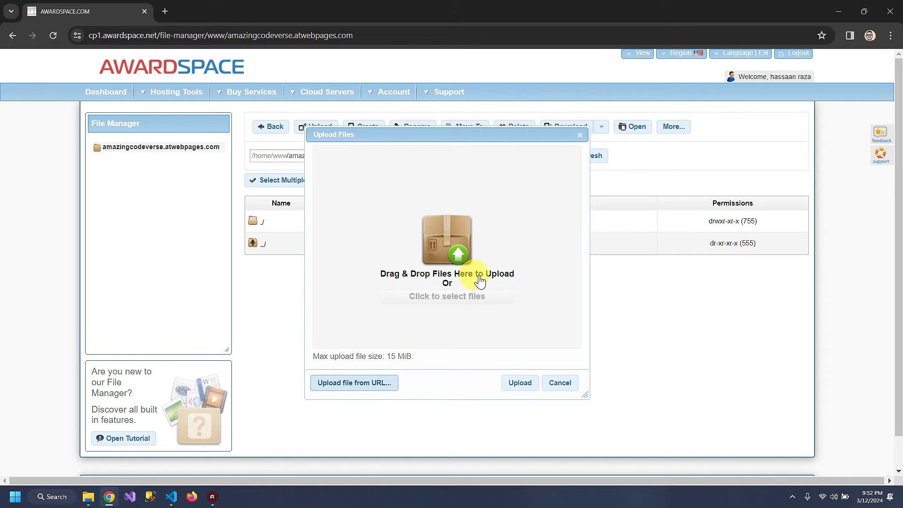
click(448, 249)
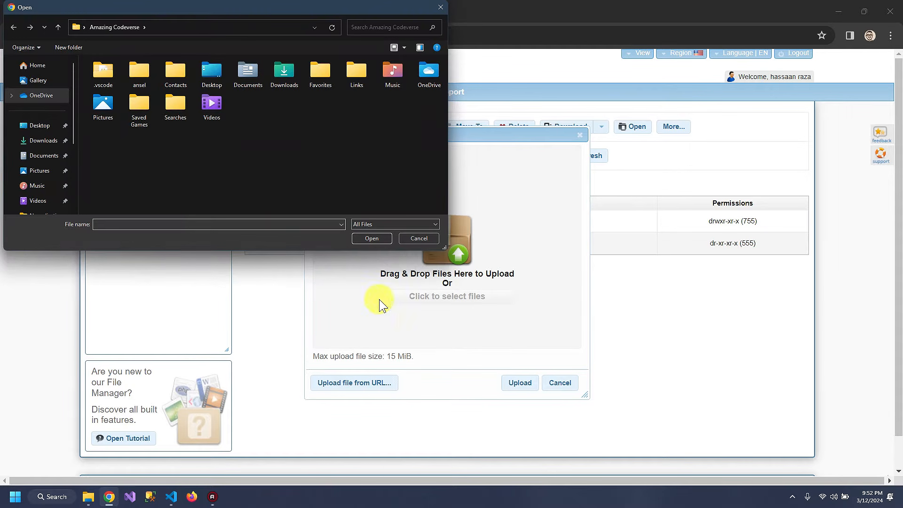
click(43, 127)
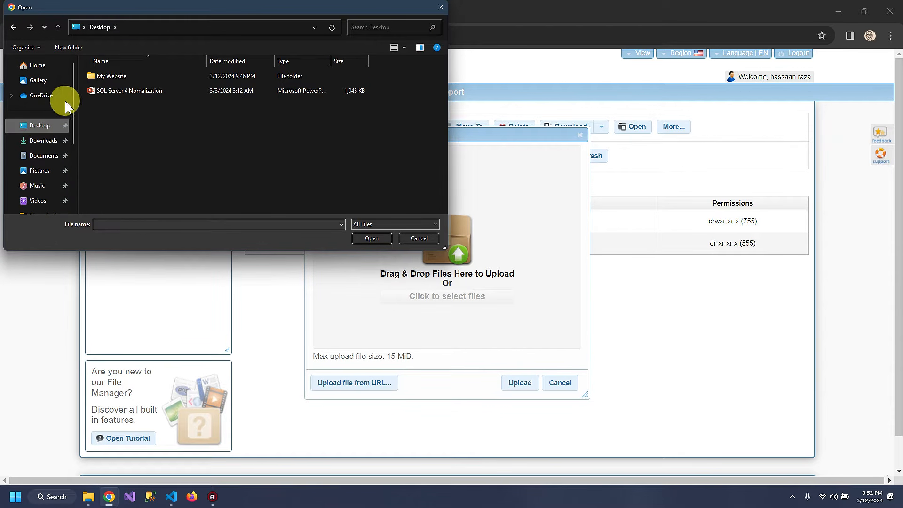
double_click(101, 78)
drag(130, 181, 143, 66)
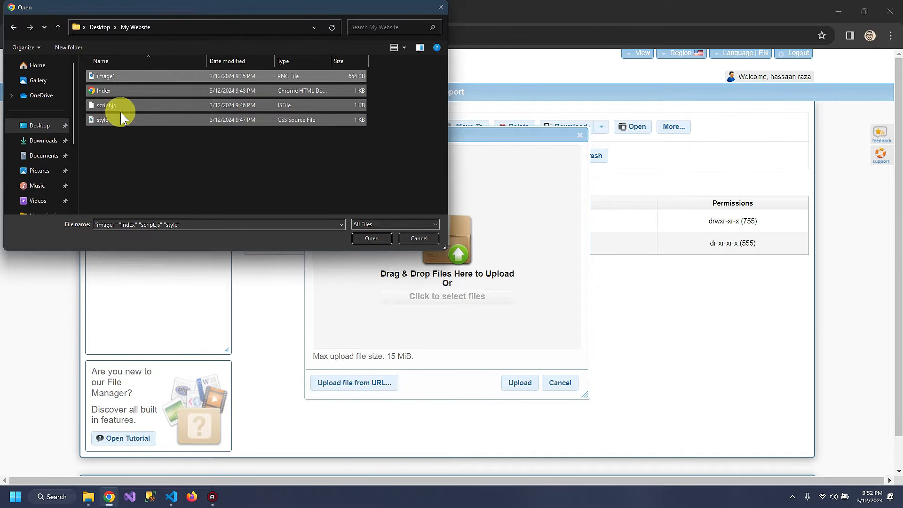
click(367, 239)
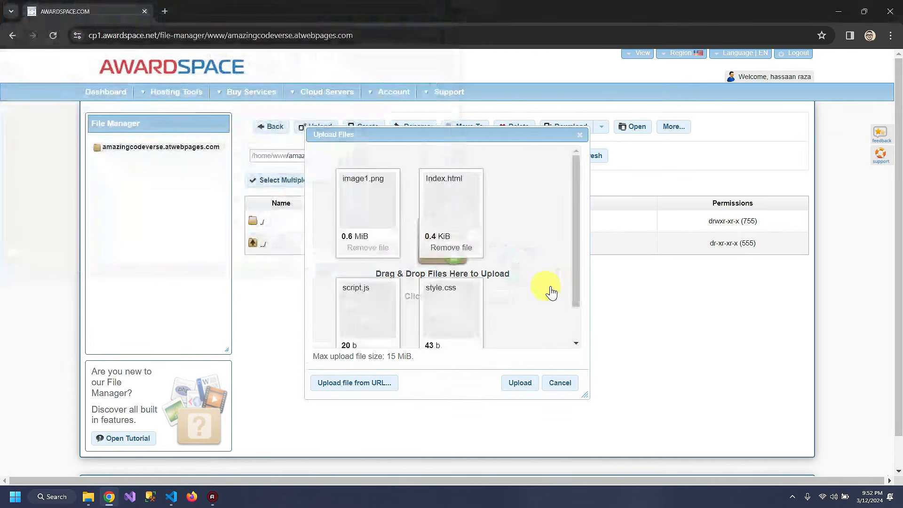
click(516, 382)
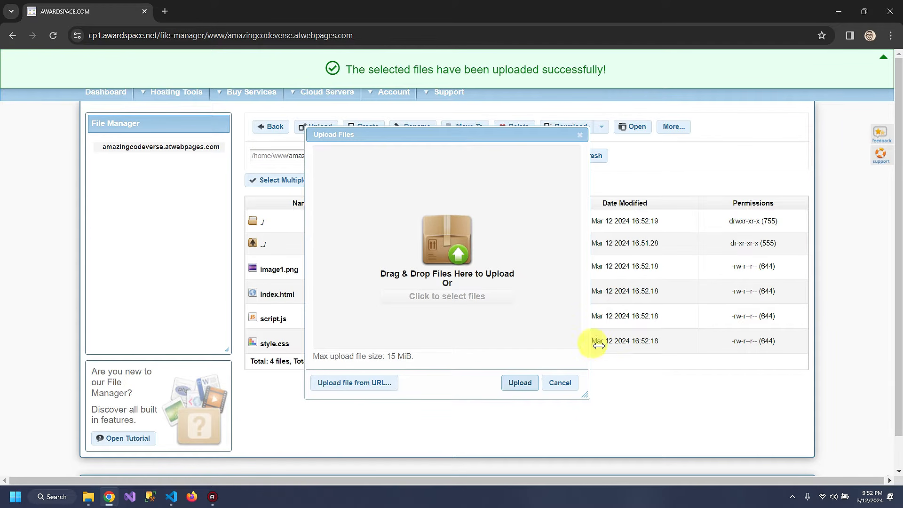
click(560, 383)
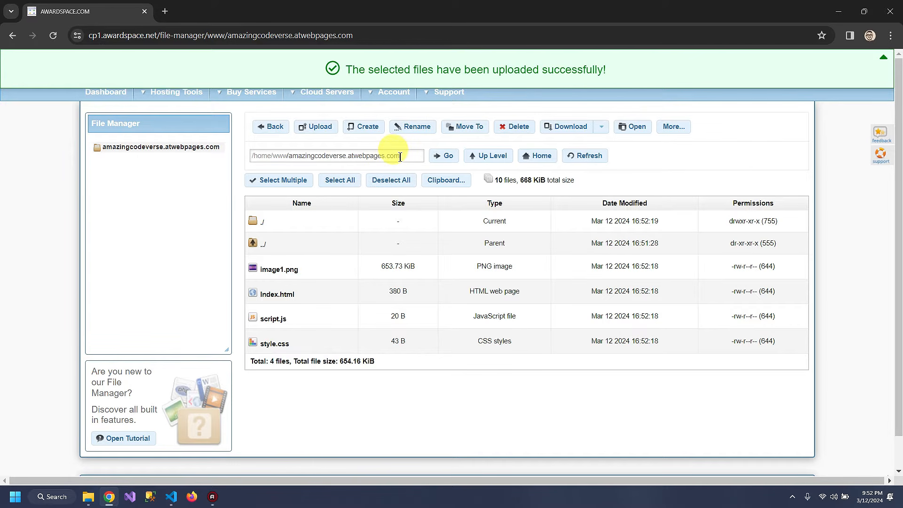
Open amazingcodeverse.atwebpages.com in a new browser tab, dismiss the page's alert and look over the published page.
drag(400, 156, 145, 154)
key(ctrl+c)
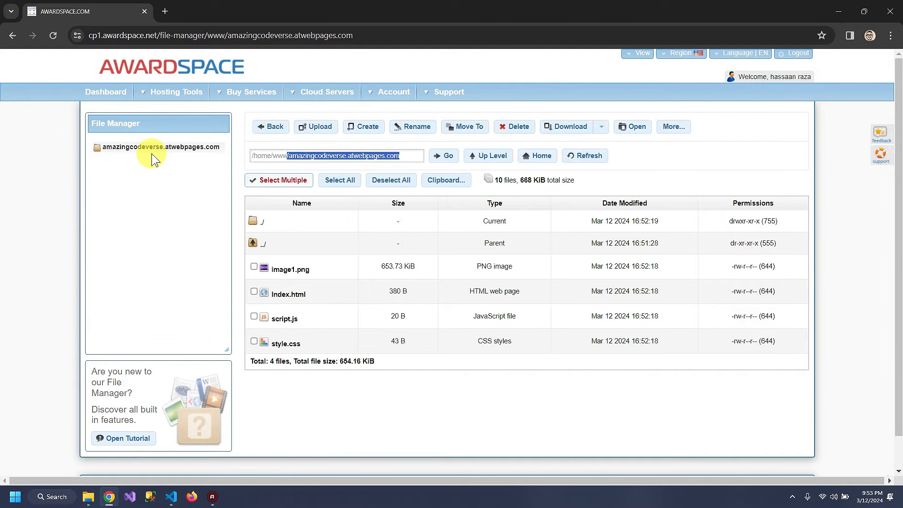
click(165, 11)
key(ctrl+v)
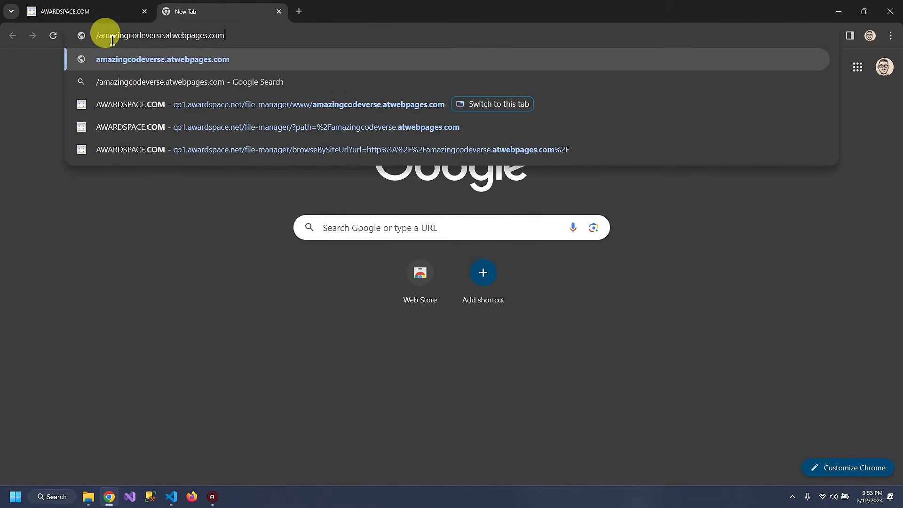
key(Return)
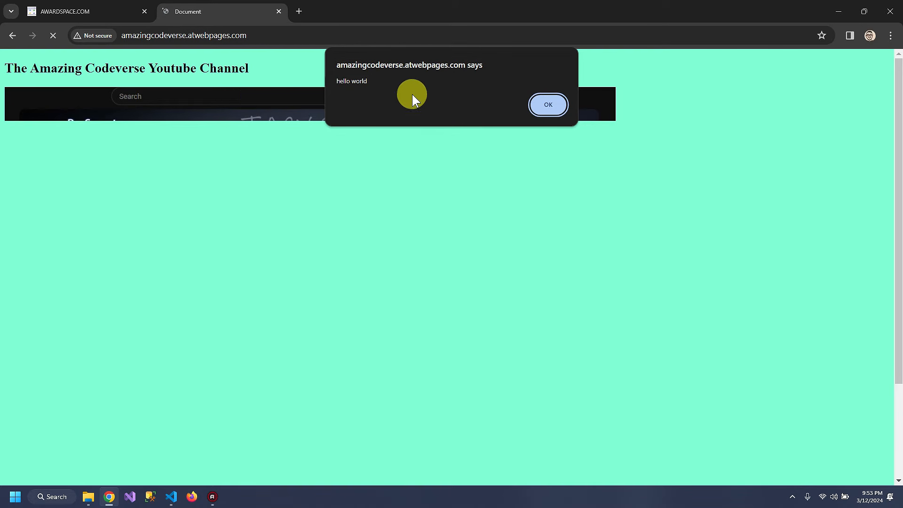
click(532, 106)
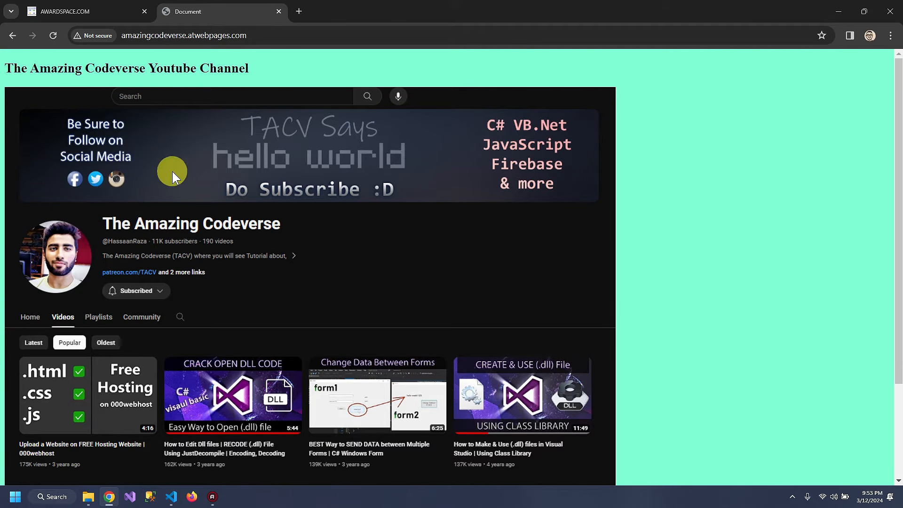
scroll(197, 135, down, 3)
scroll(197, 134, up, 3)
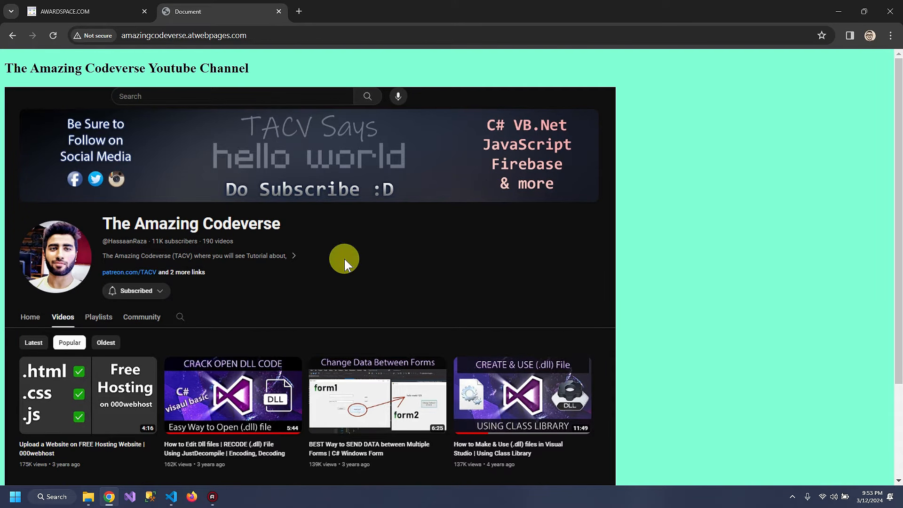
Create a directory named files in the subdomain's folder in the AwardSpace File Manager.
click(52, 12)
click(366, 132)
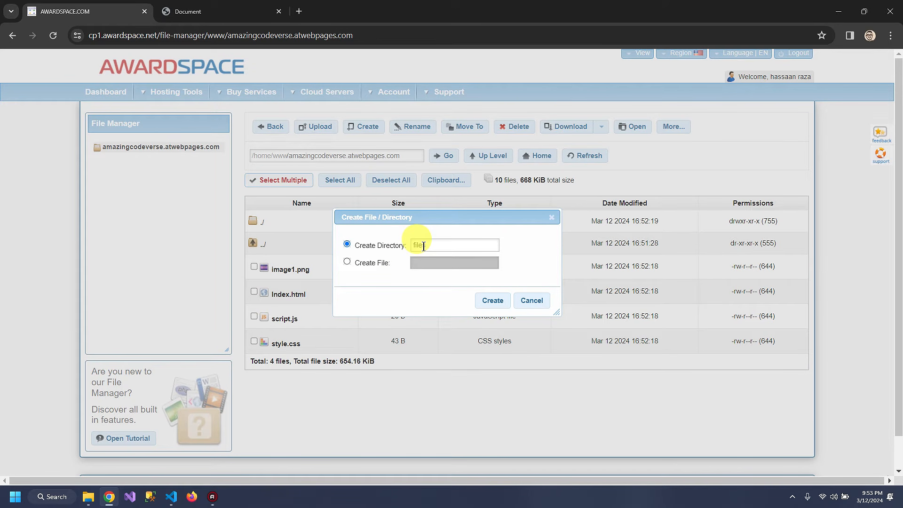
click(493, 301)
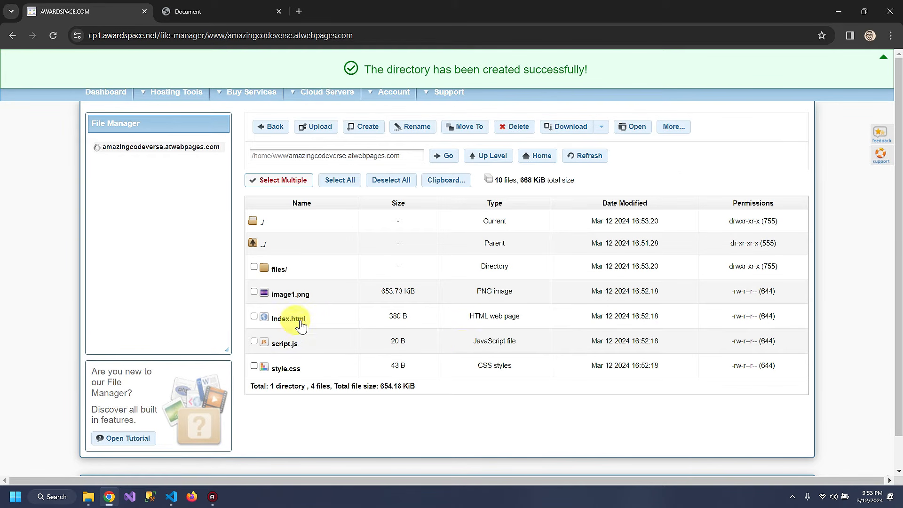
Move image1.png, script.js and style.css together into the files directory.
click(306, 295)
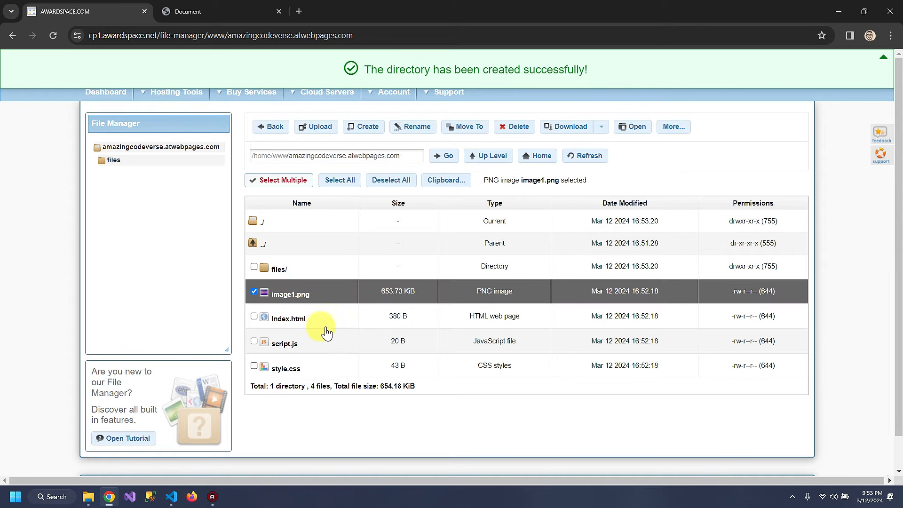
click(298, 349)
click(301, 360)
drag(283, 293, 288, 268)
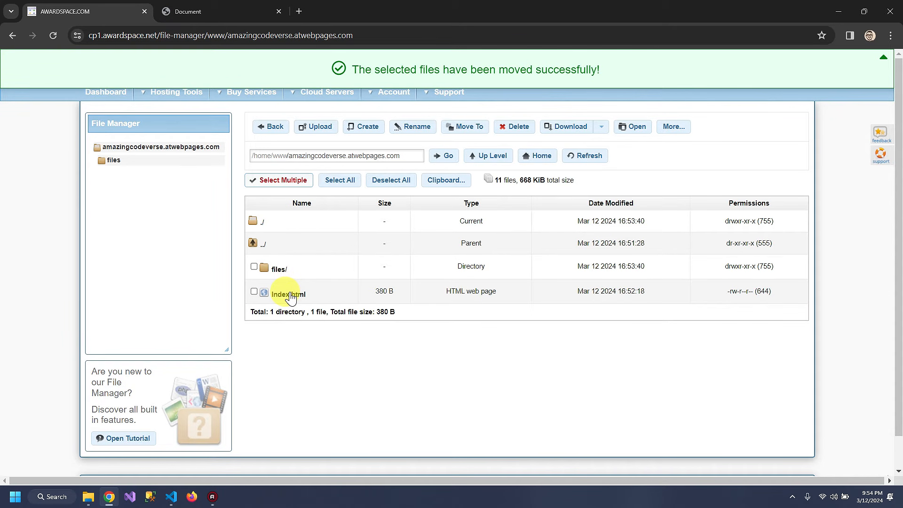
Open Index.html in the file editor, reload the live site to check how it loads, and return to the editor.
double_click(289, 294)
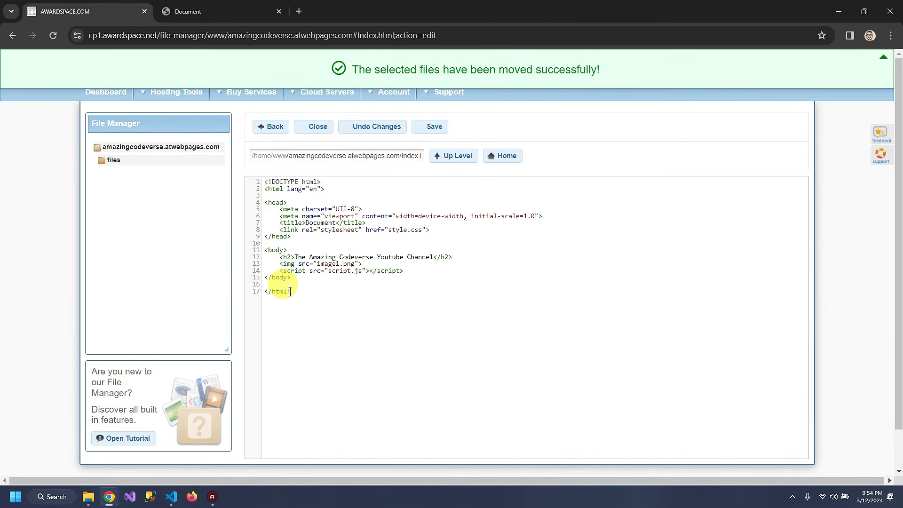
click(198, 11)
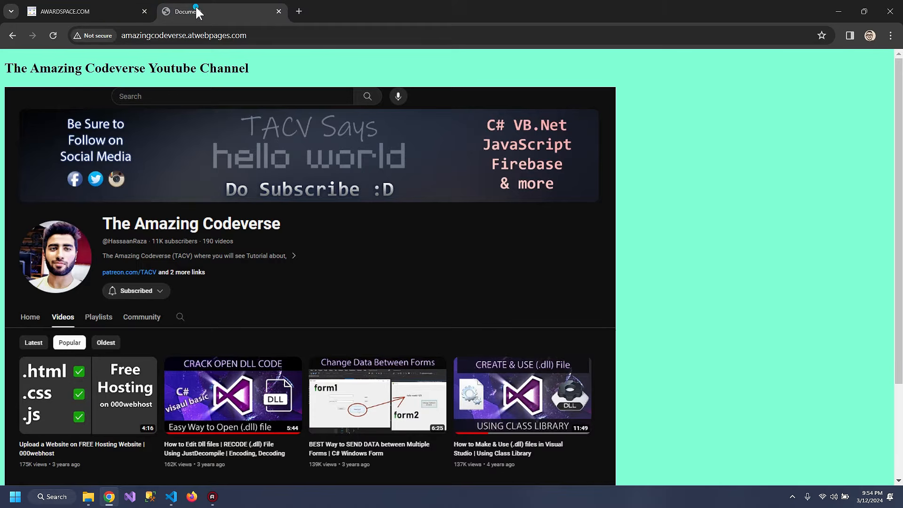
click(56, 34)
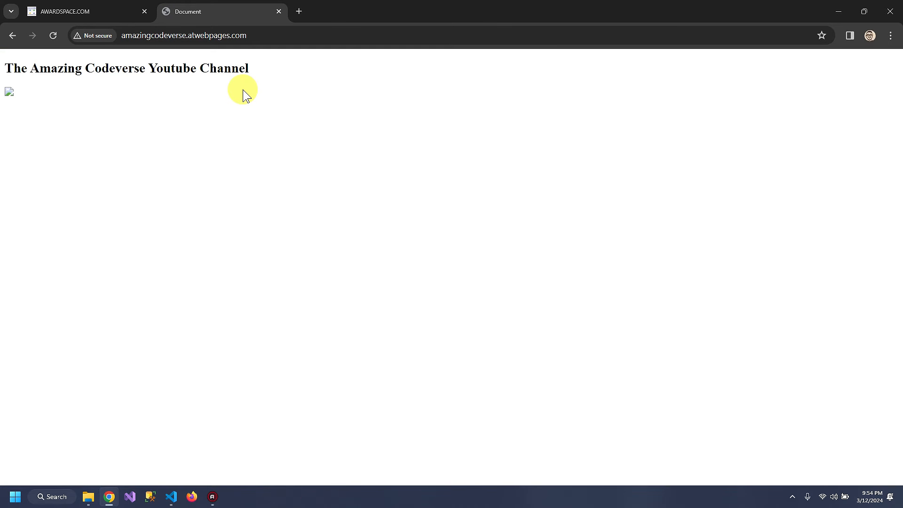
click(112, 14)
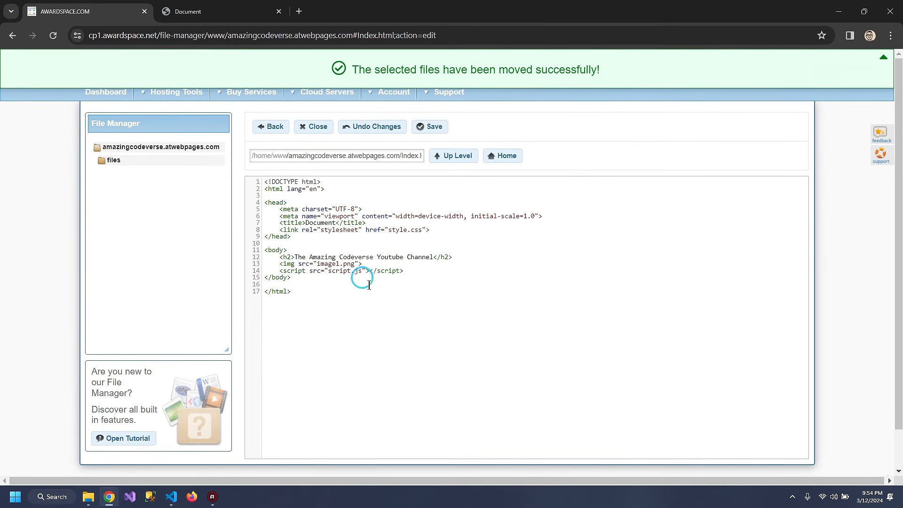
Prefix the style.css, script.js and image1.png paths in Index.html with files/ and save the file.
click(389, 230)
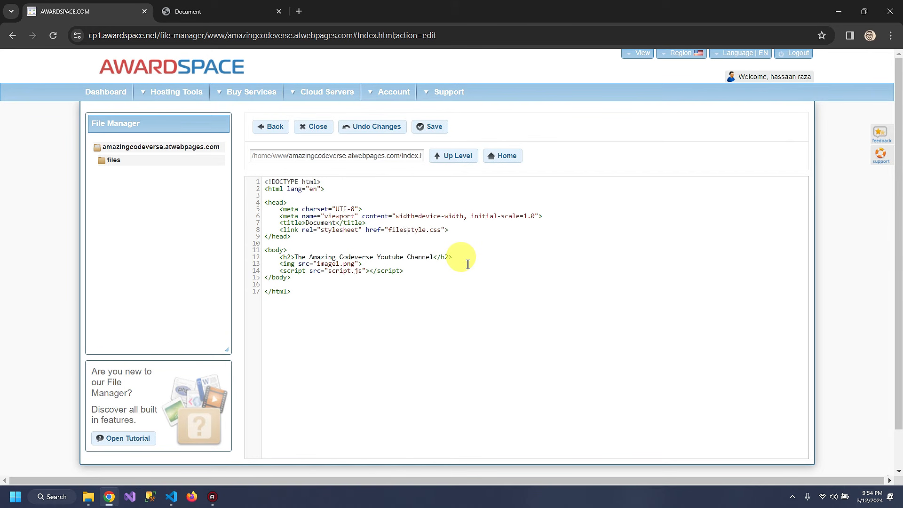
shift+click(389, 229)
key(ctrl+c)
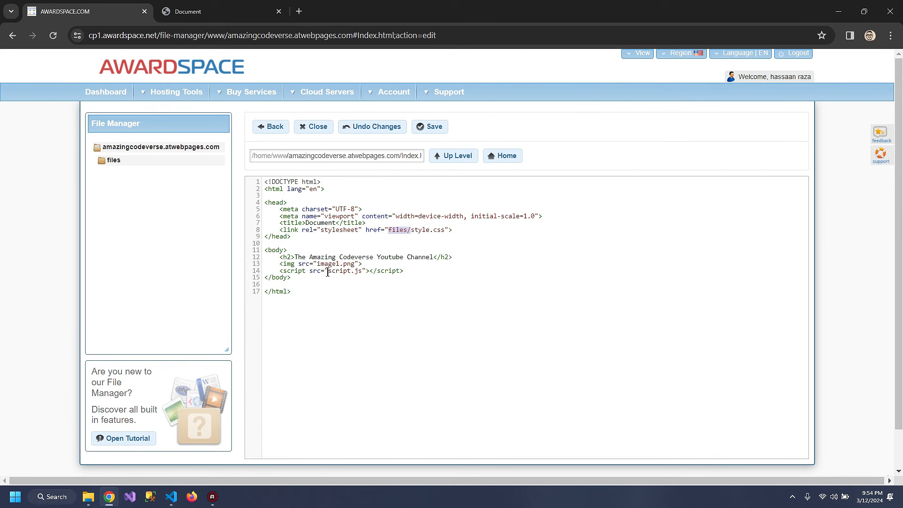
click(327, 271)
key(ctrl+v)
click(318, 265)
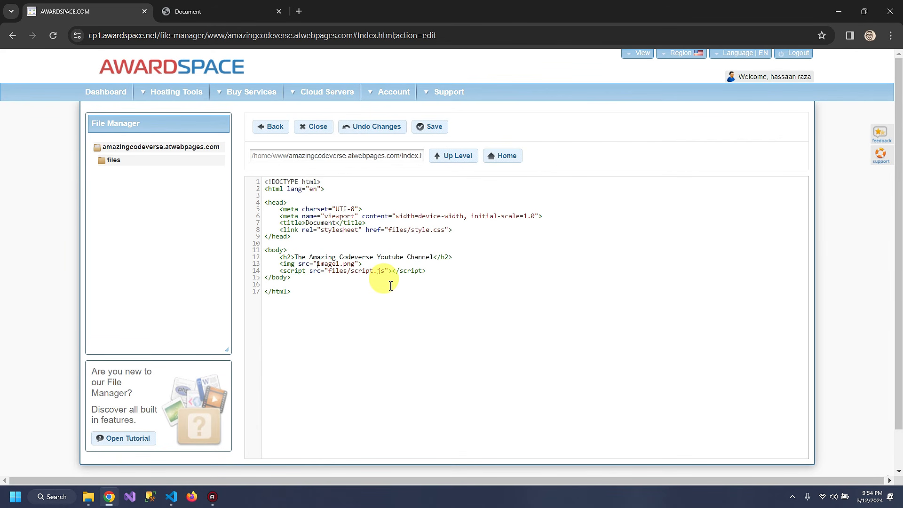
key(ctrl+s)
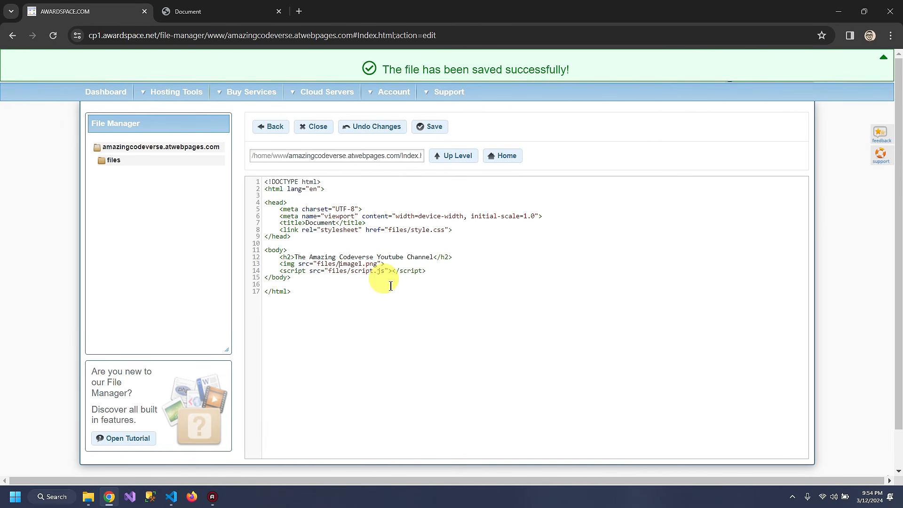
Reload the live site to check the updated paths, dismiss its alert, and go back to the subdomain's file listing.
click(221, 11)
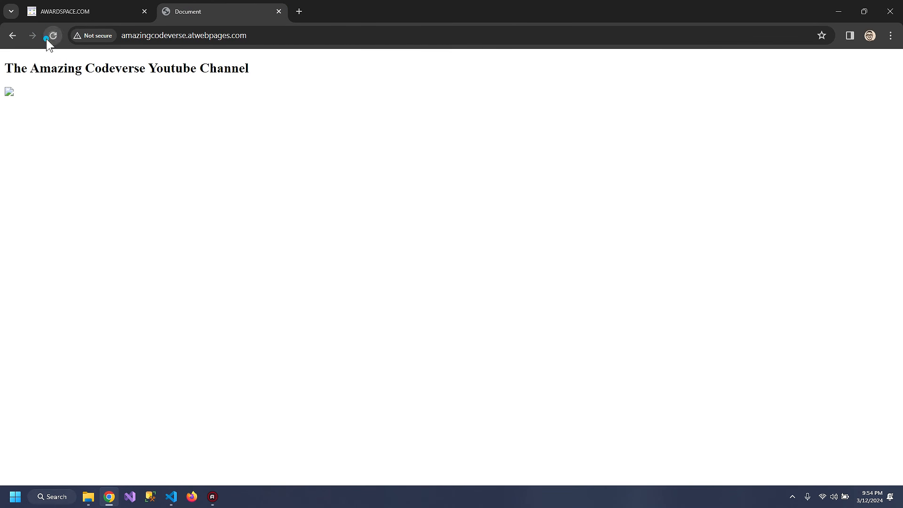
click(52, 37)
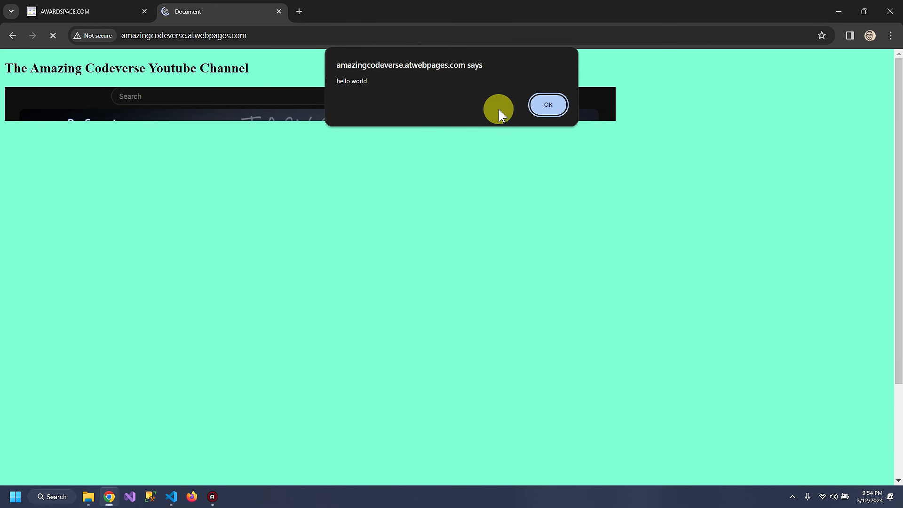
click(546, 104)
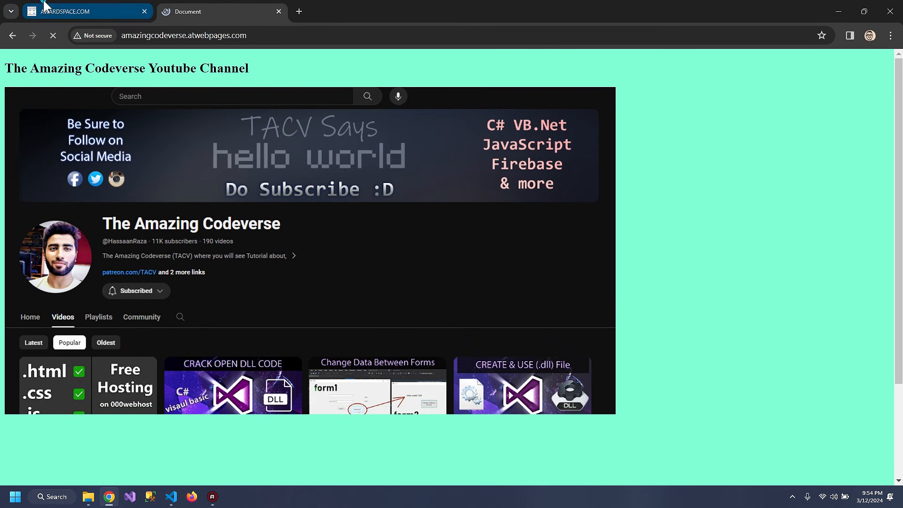
click(71, 11)
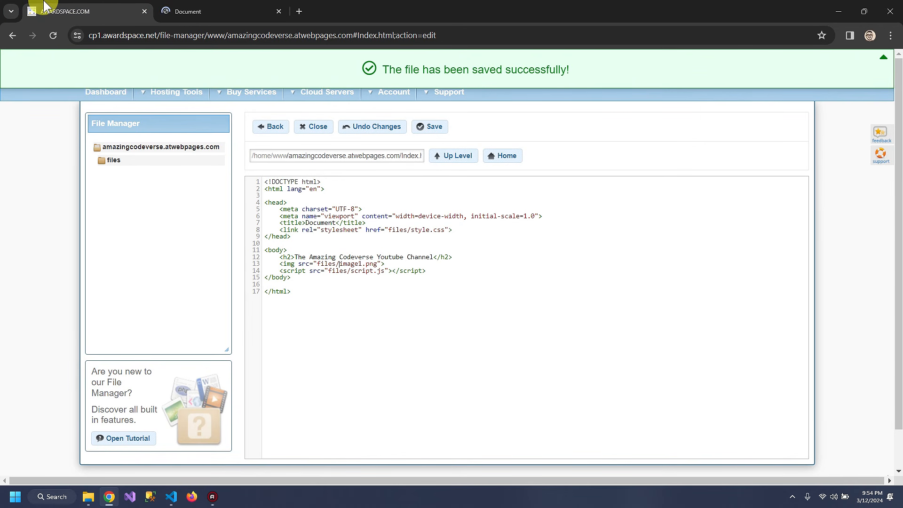
click(278, 126)
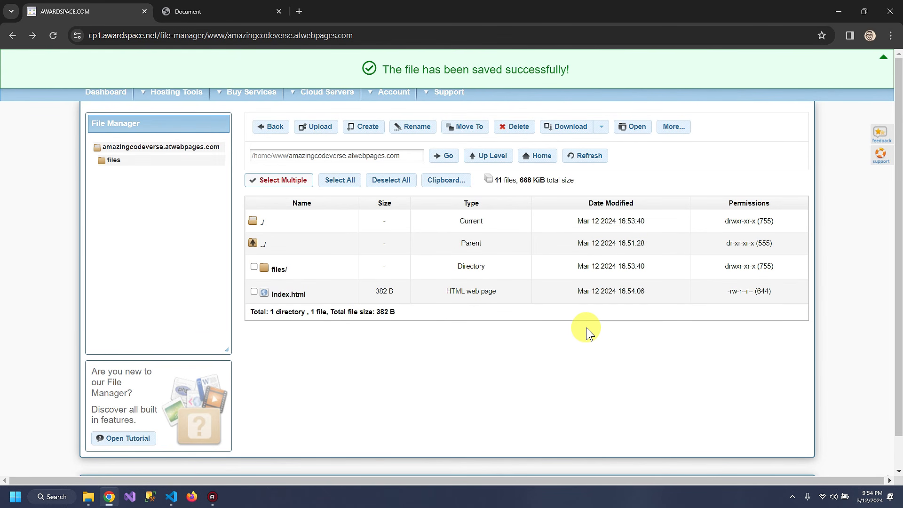